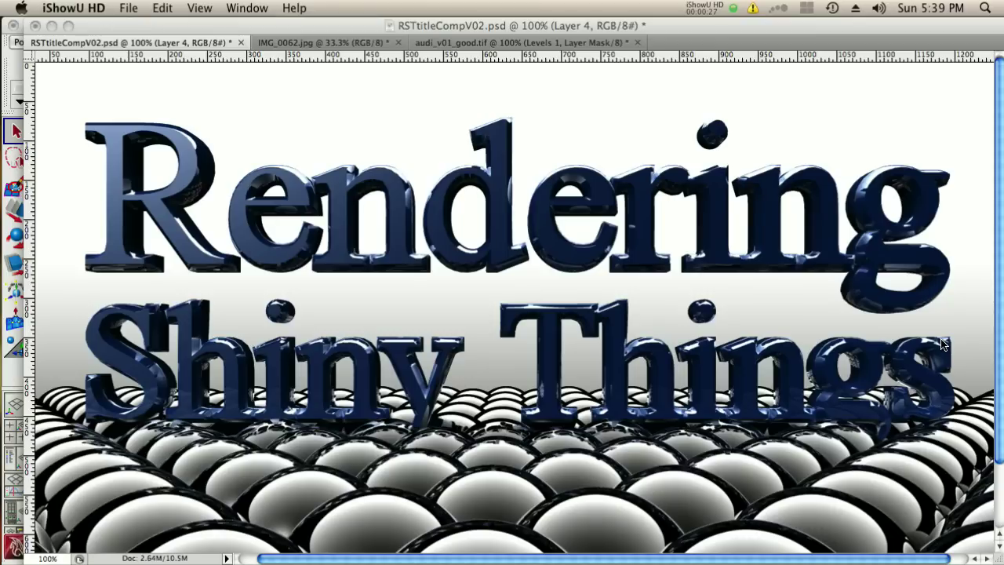
scroll(943, 343, down, 5)
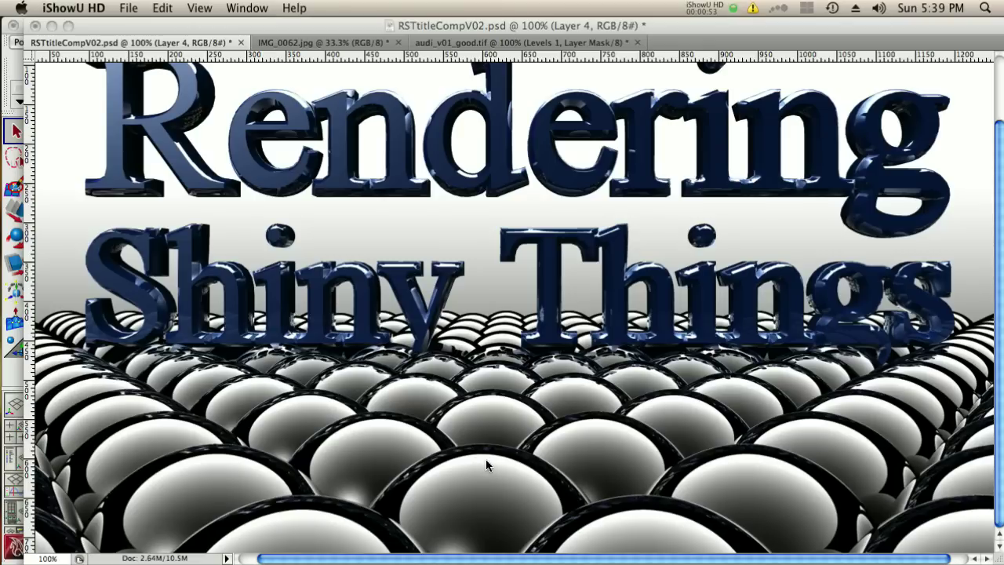
scroll(485, 459, up, 2)
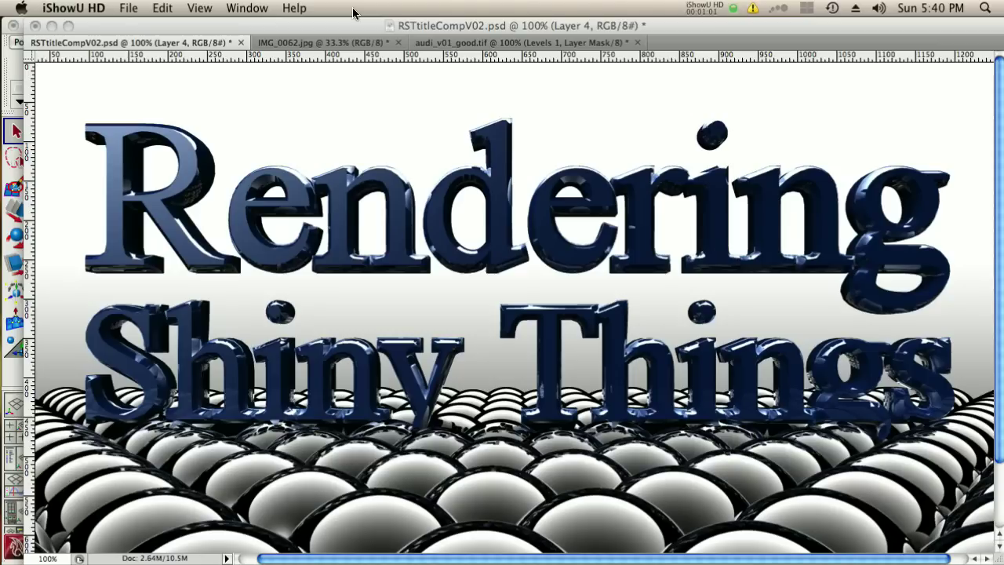
- Open the IMG_0062.jpg photo and examine the reflections on the car's door and rear fender up close
click(363, 41)
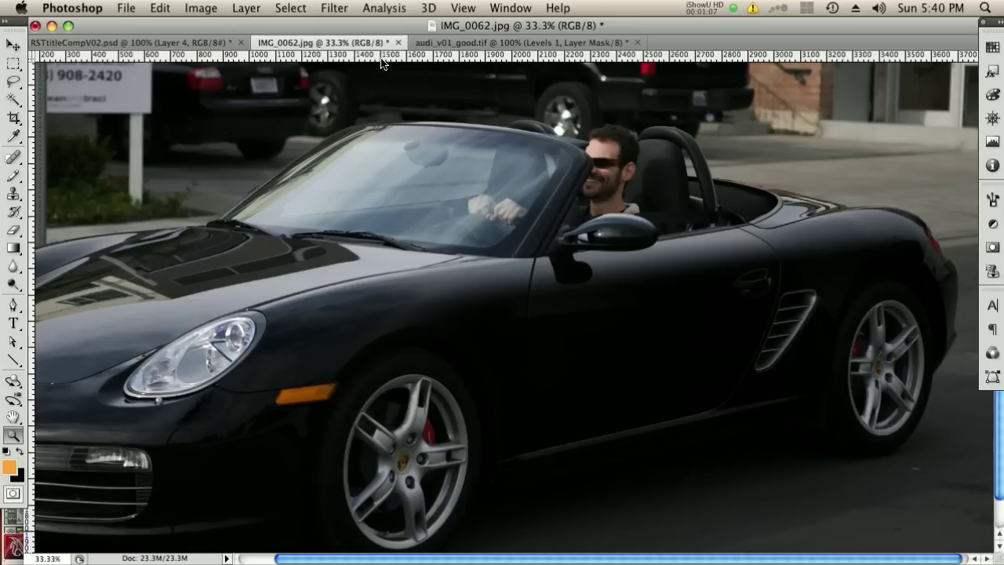
drag(468, 195, 638, 276)
click(847, 258)
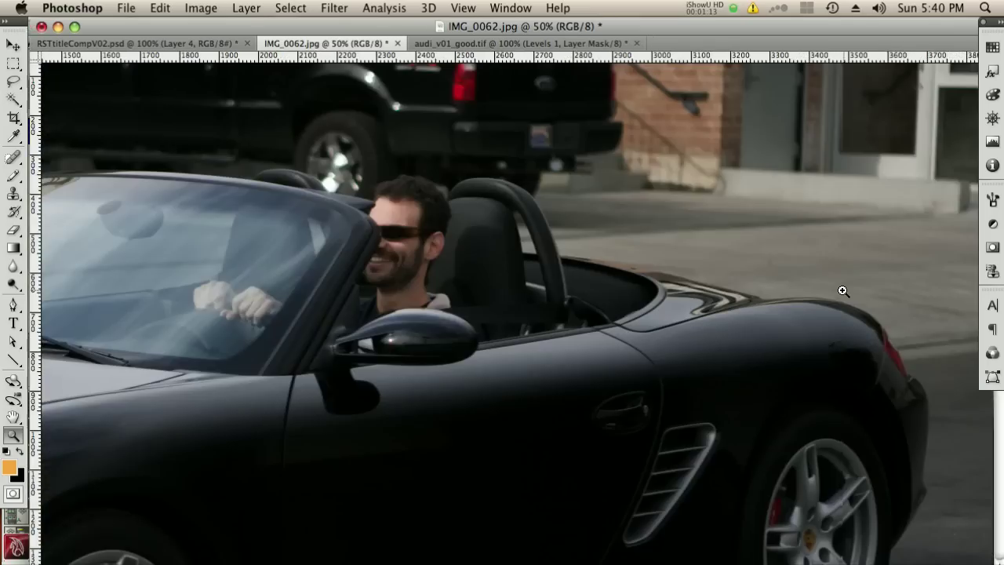
click(711, 332)
click(627, 335)
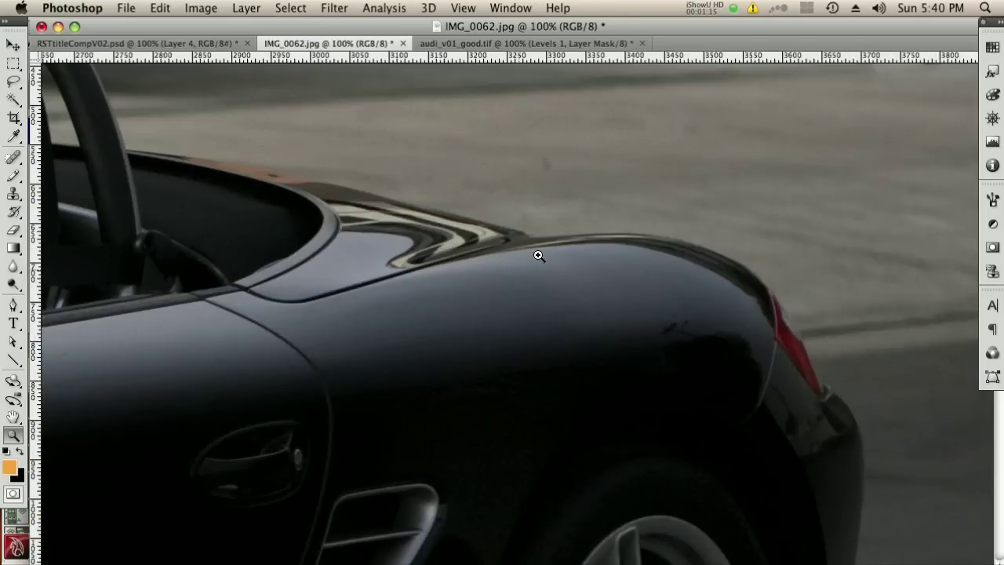
drag(583, 340, 724, 300)
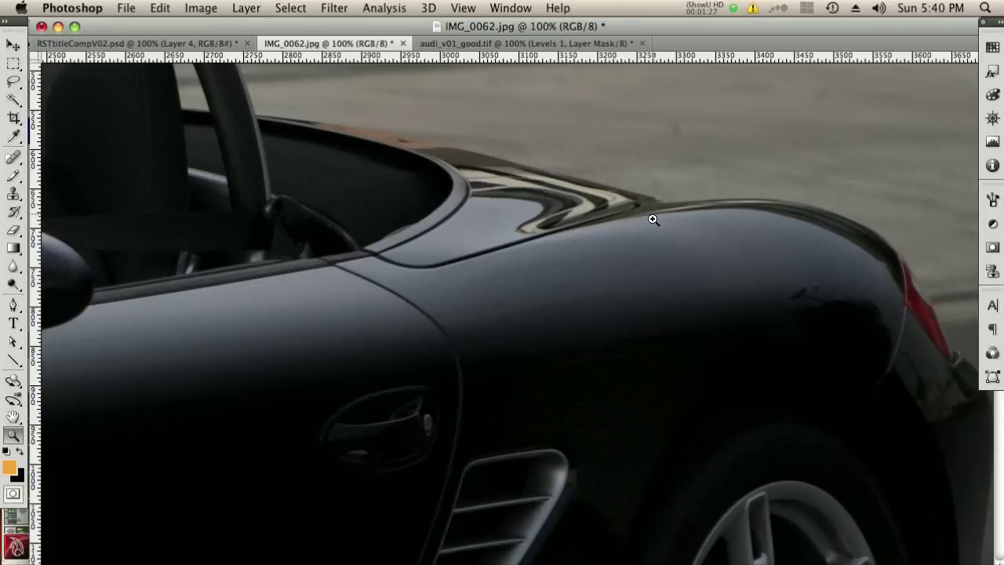
scroll(557, 232, left, 10)
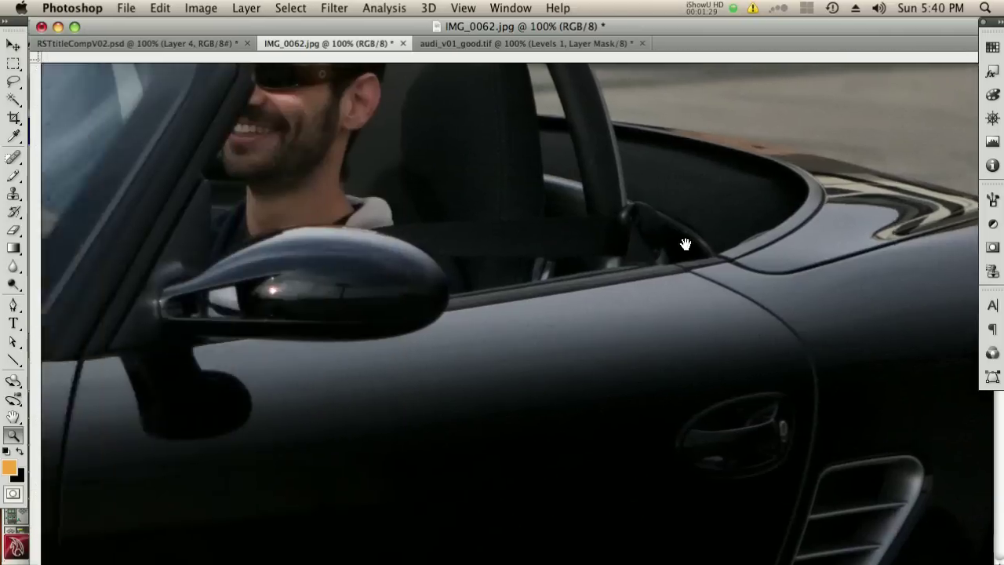
scroll(558, 233, right, 10)
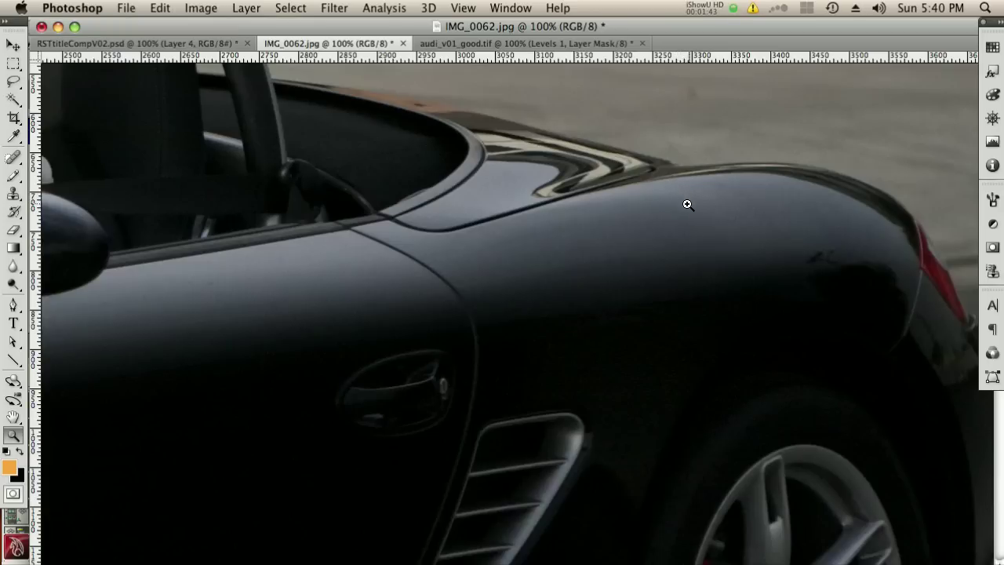
mouse_move(634, 199)
mouse_down()
mouse_move(691, 206)
mouse_move(625, 204)
mouse_up()
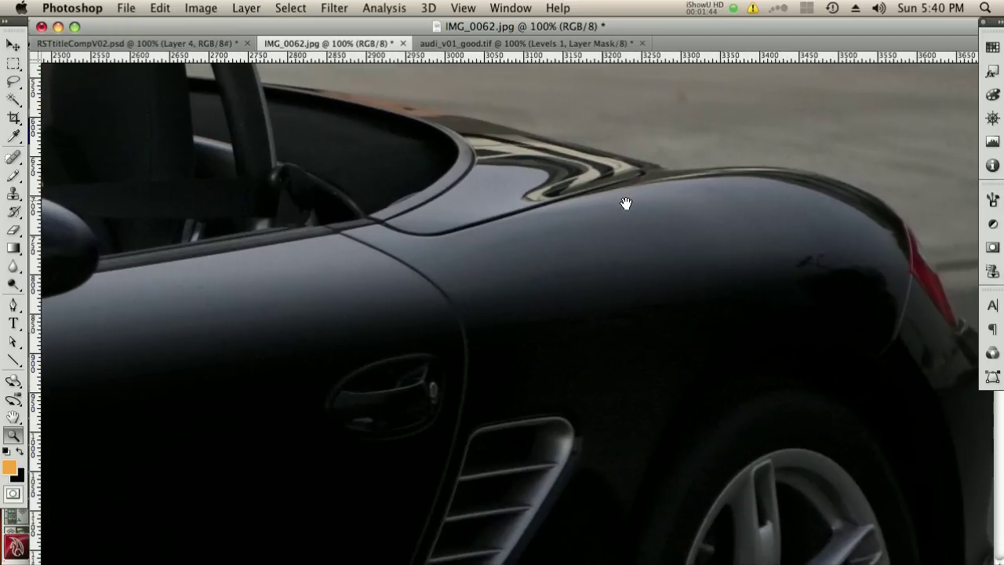
- Show the audi_v01_good.tif render and toggle its last edit off and on to compare the reflections on the bodywork
click(533, 44)
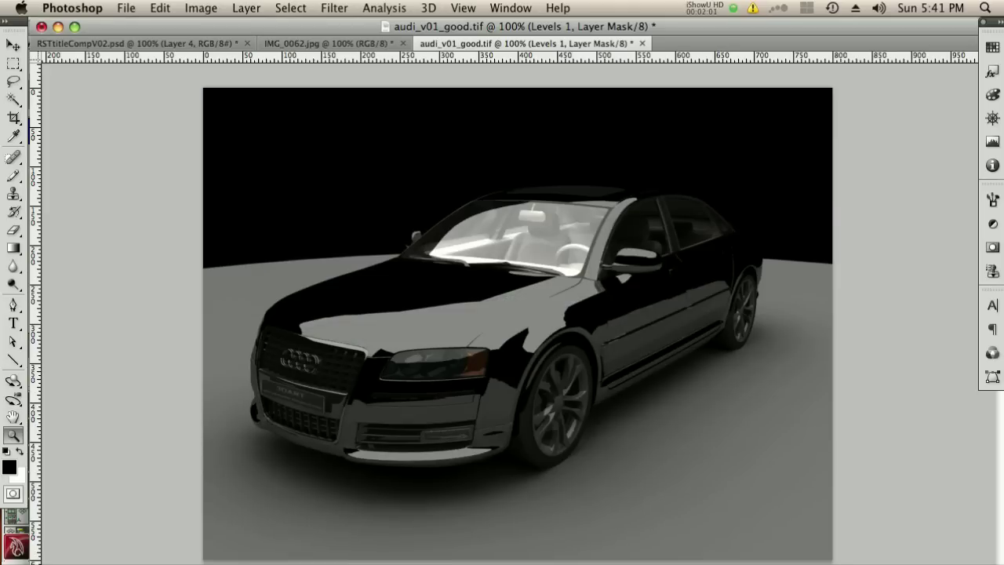
key(super+z)
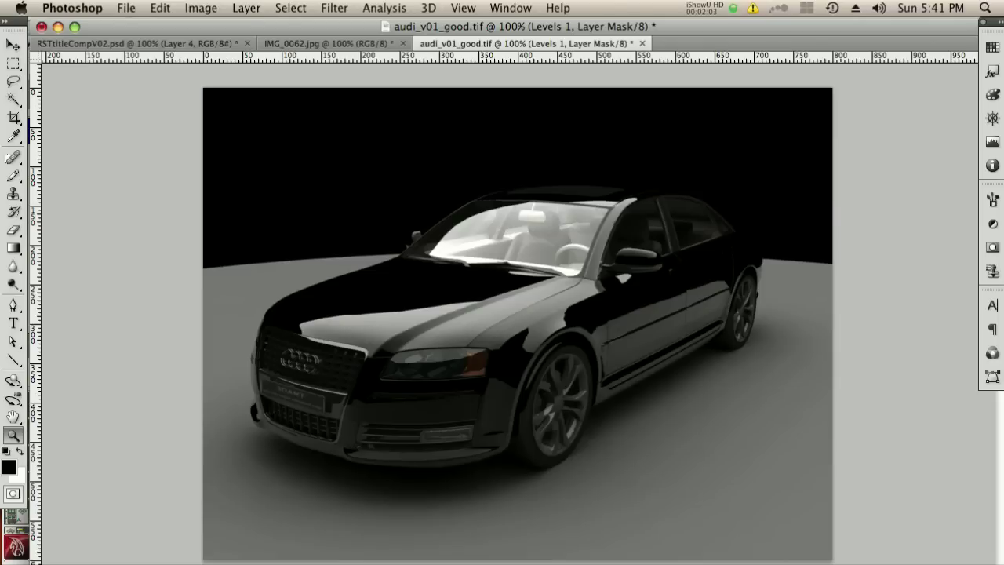
key(super+z)
key(super+z)
key(super+z)
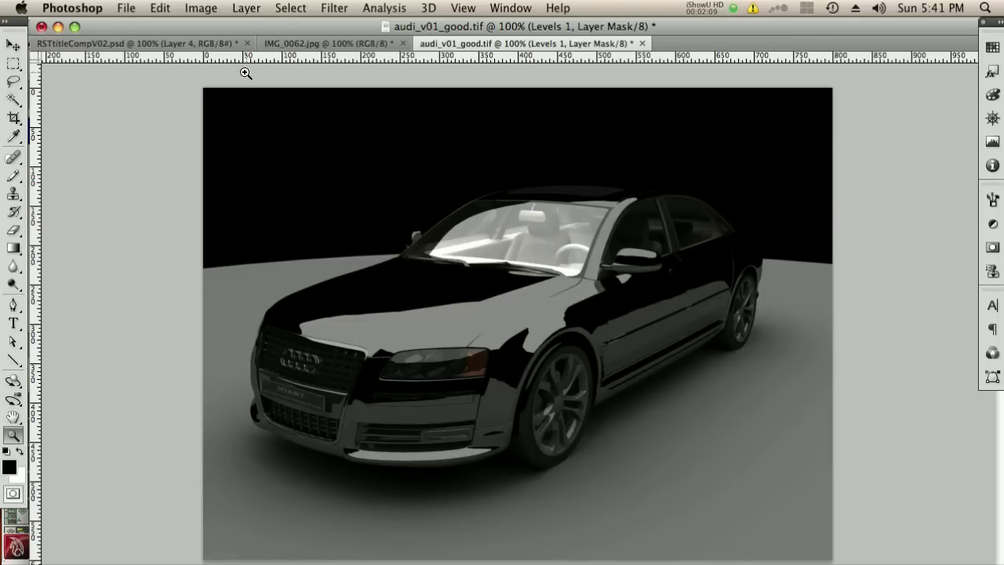
- Show the RSTtitleCompV02.psd title and toggle its last edit repeatedly to compare the reflections on the letters and spheres
click(196, 43)
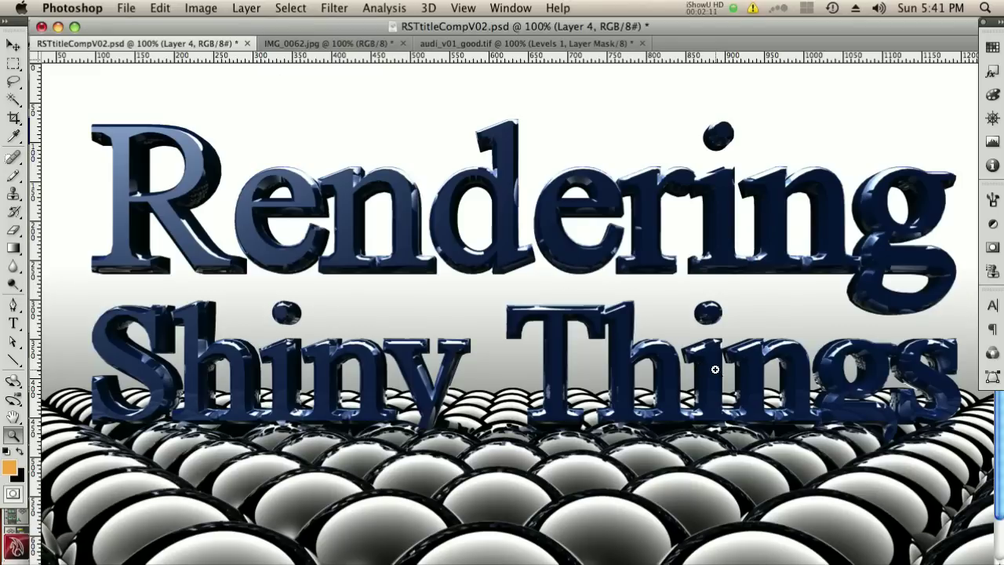
key(super+z)
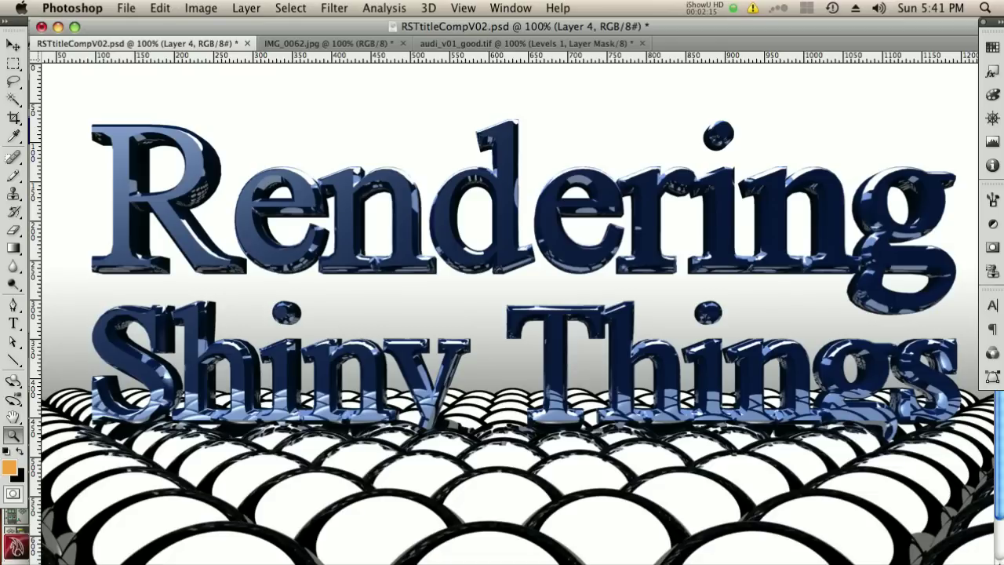
key(super+z)
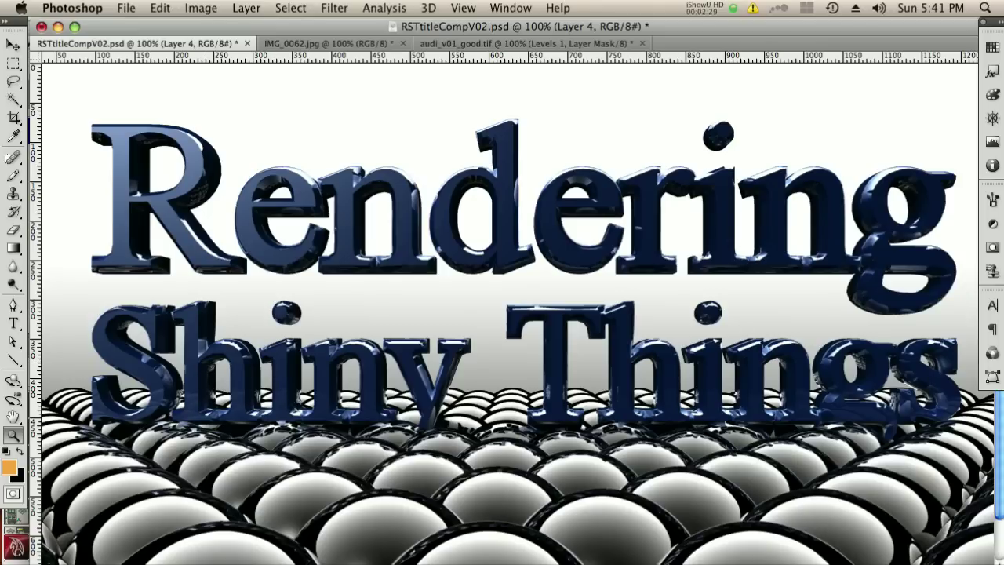
key(super+z)
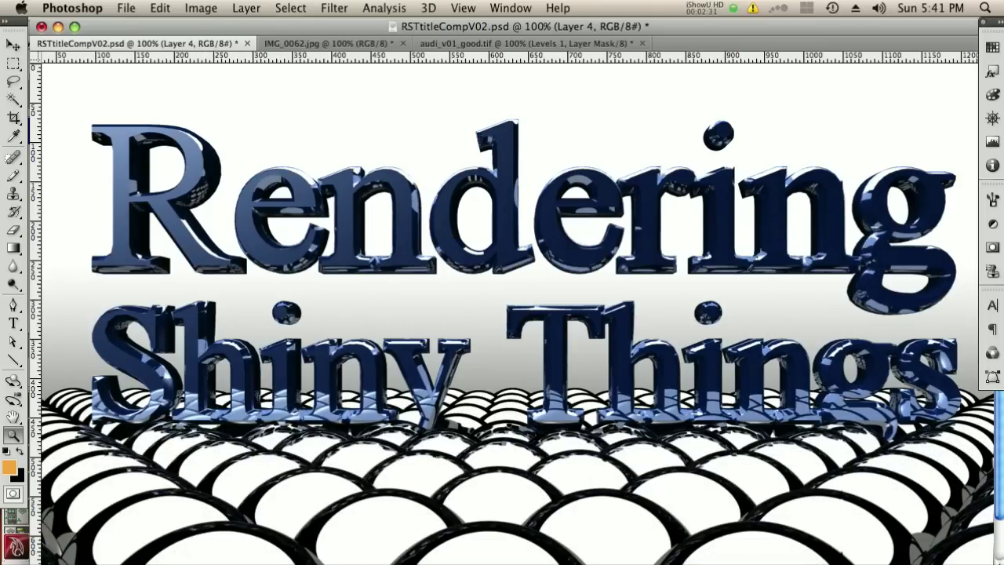
key(super+z)
key(super+z)
key(super+z)
key(super+z)
- Revisit the Audi render and the IMG_0062.jpg photo, examining the photographed car's rear wheel up close and its whole body
click(463, 43)
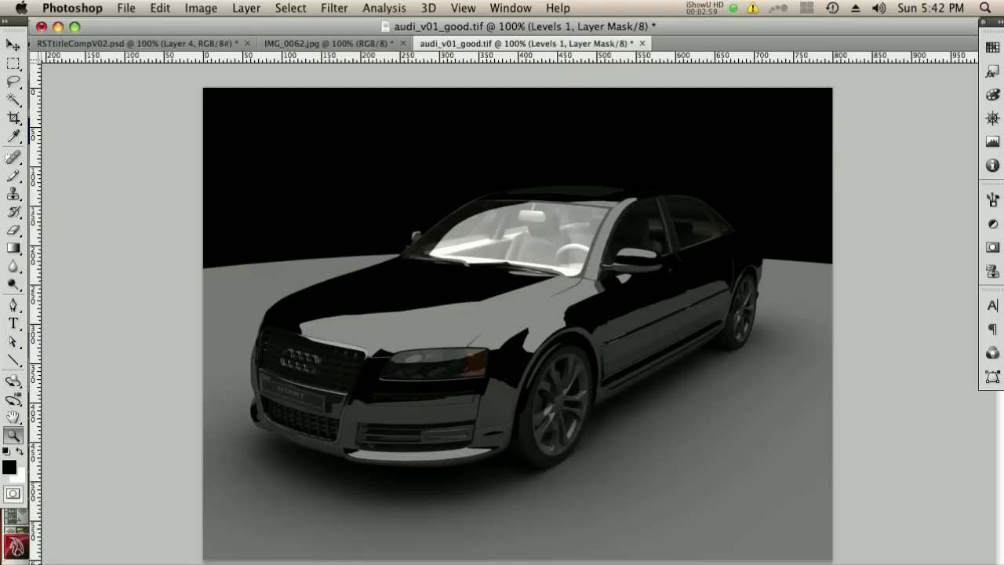
click(319, 45)
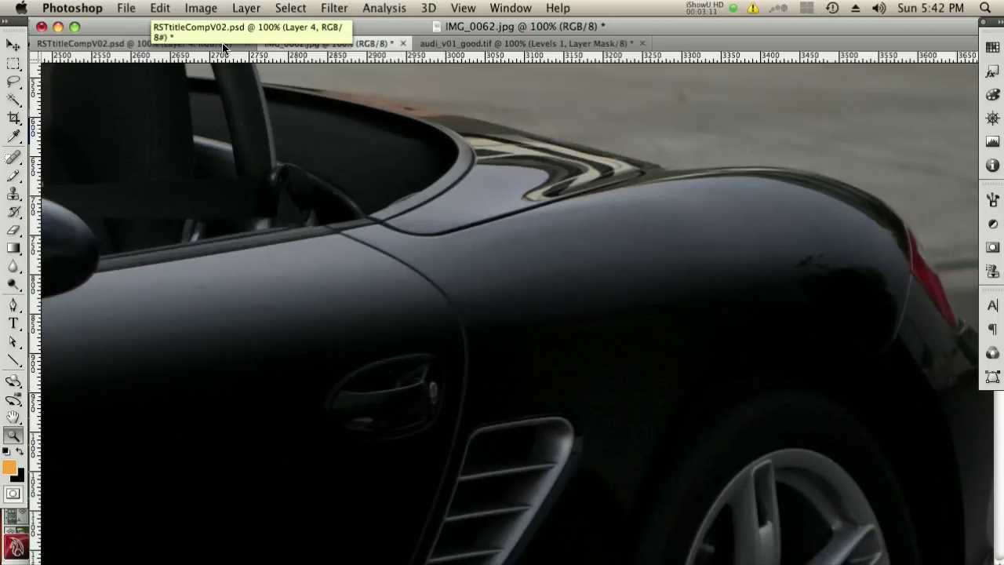
drag(690, 446, 632, 327)
drag(685, 502, 476, 3)
scroll(724, 408, down, 5)
scroll(567, 316, up, 2)
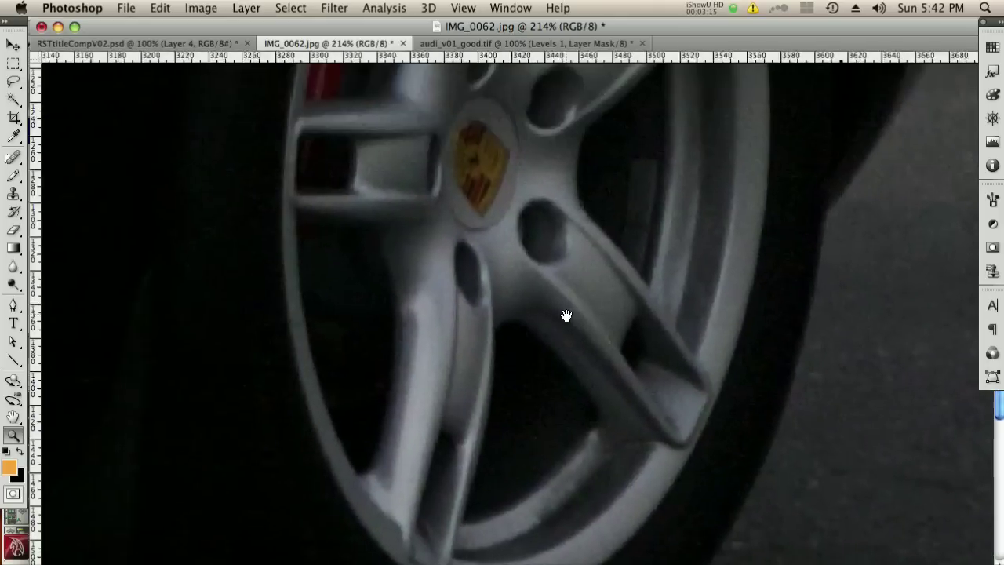
alt+click(556, 256)
alt+click(556, 258)
alt+click(730, 337)
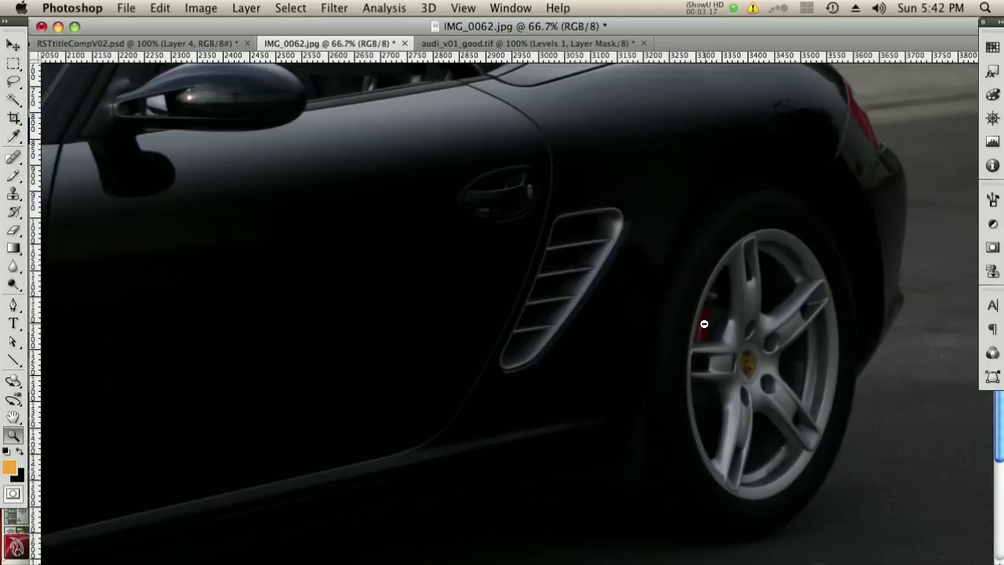
alt+click(745, 345)
alt+click(552, 275)
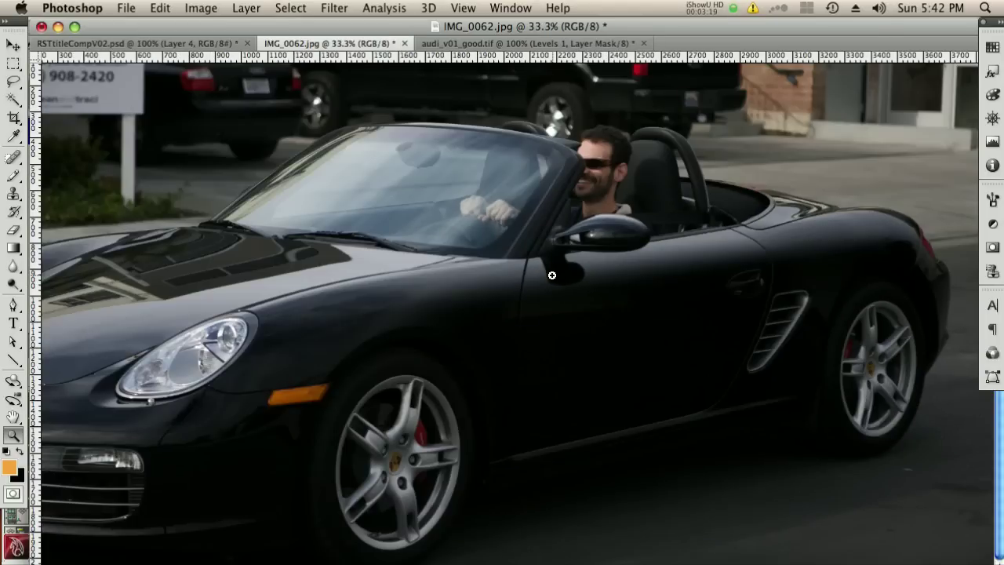
scroll(348, 265, left, 3)
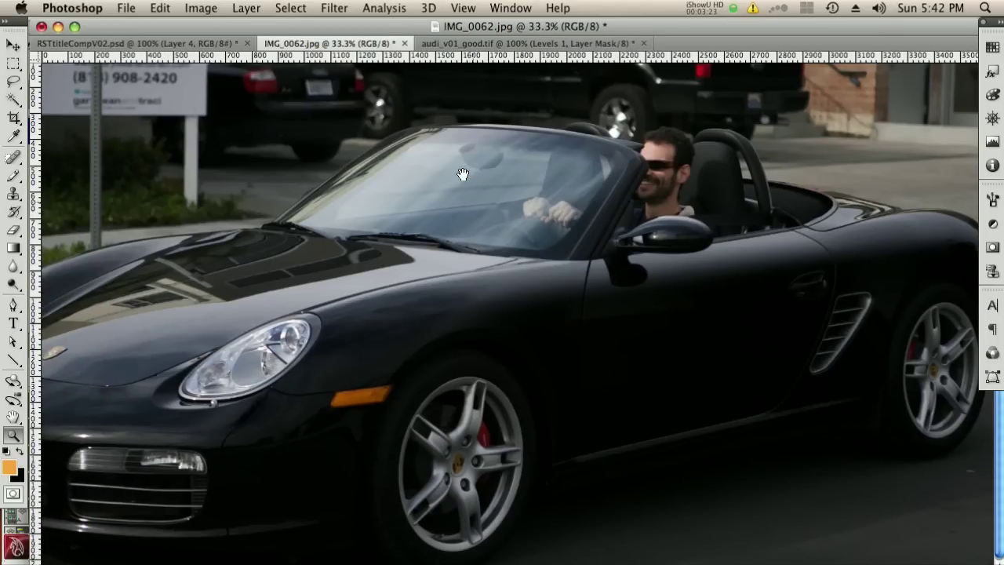
scroll(468, 156, up, 1)
scroll(475, 152, down, 1)
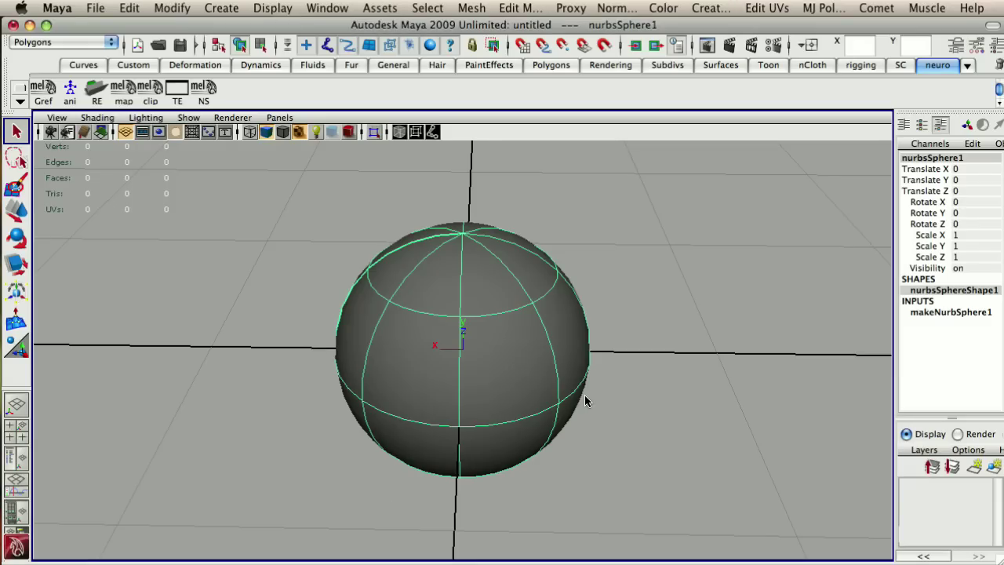
- Switch to Maya, delete the existing NURBS sphere and create a new default NURBS sphere at the origin
alt+drag(473, 381, 332, 280)
key(Delete)
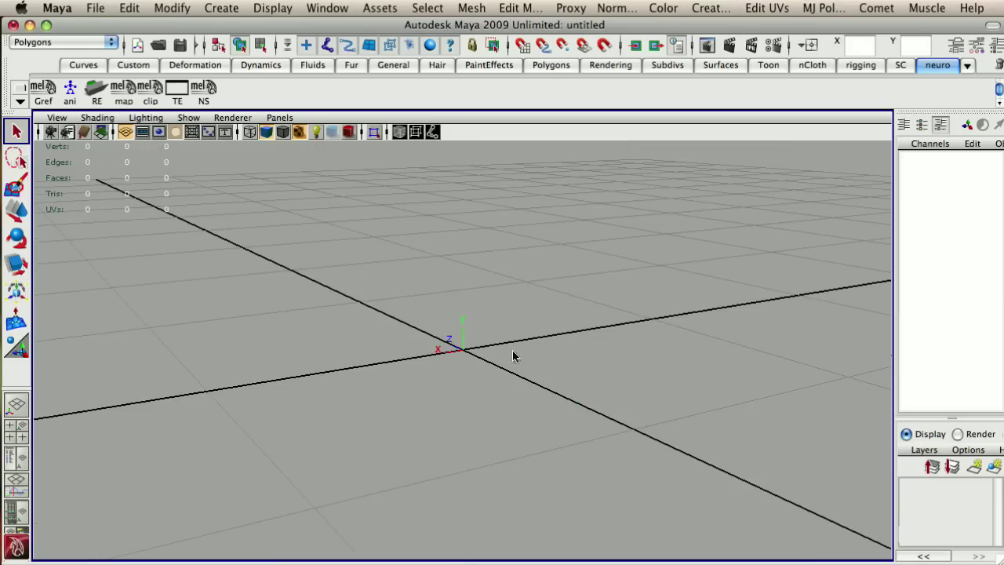
key(f)
click(199, 7)
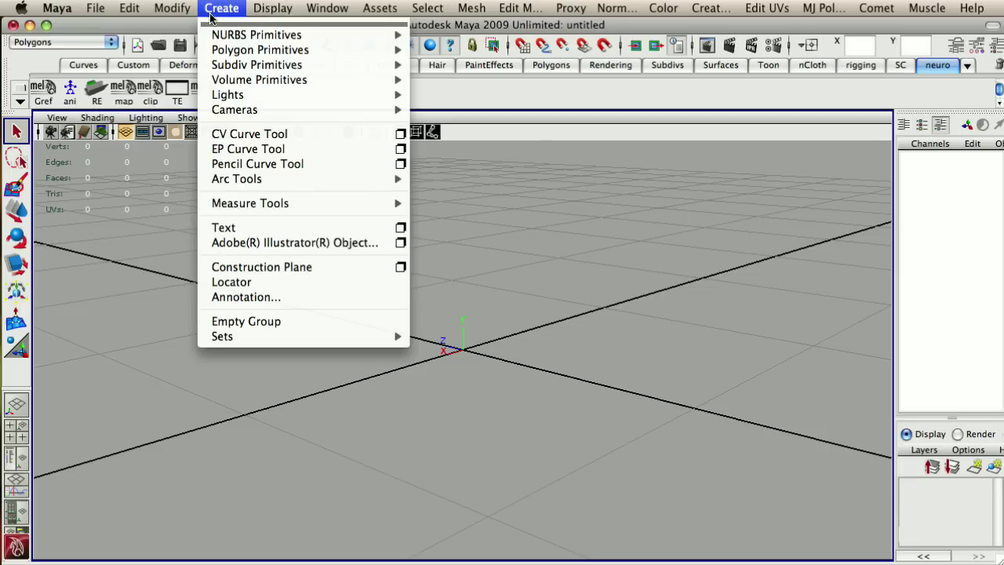
mouse_move(235, 36)
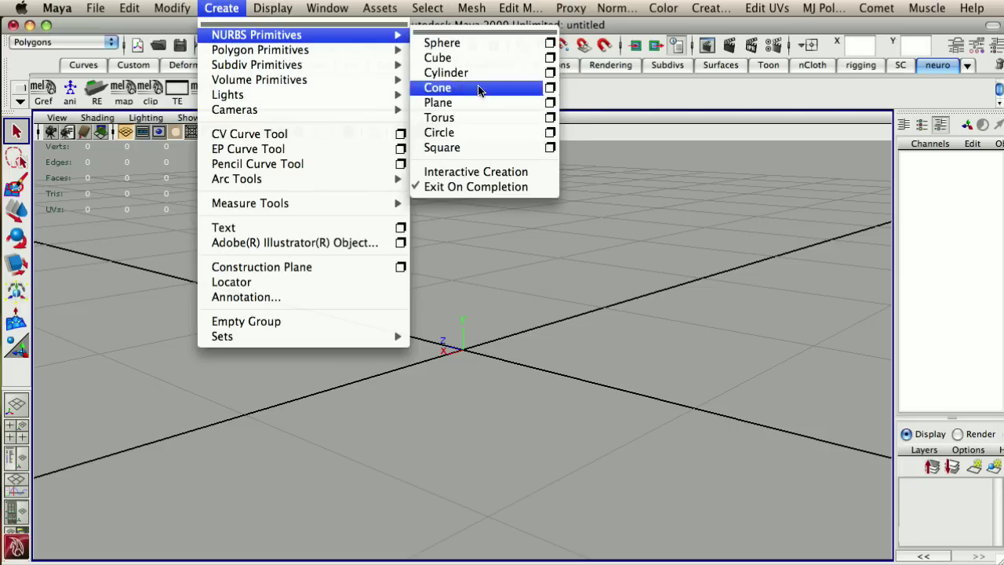
click(488, 43)
alt+drag(548, 376, 475, 232)
- Open the Hypershade and create a Phong material
click(272, 8)
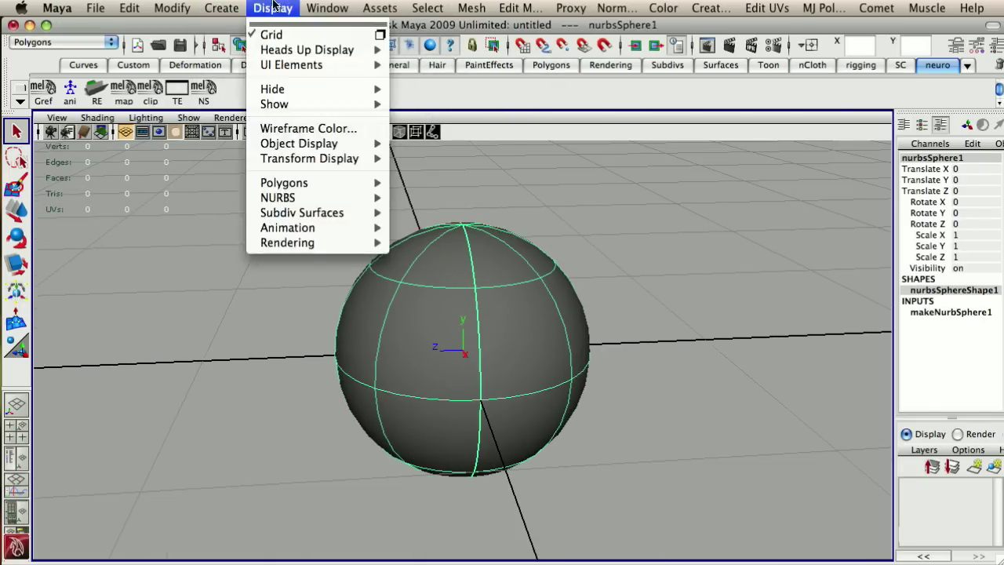
mouse_move(406, 57)
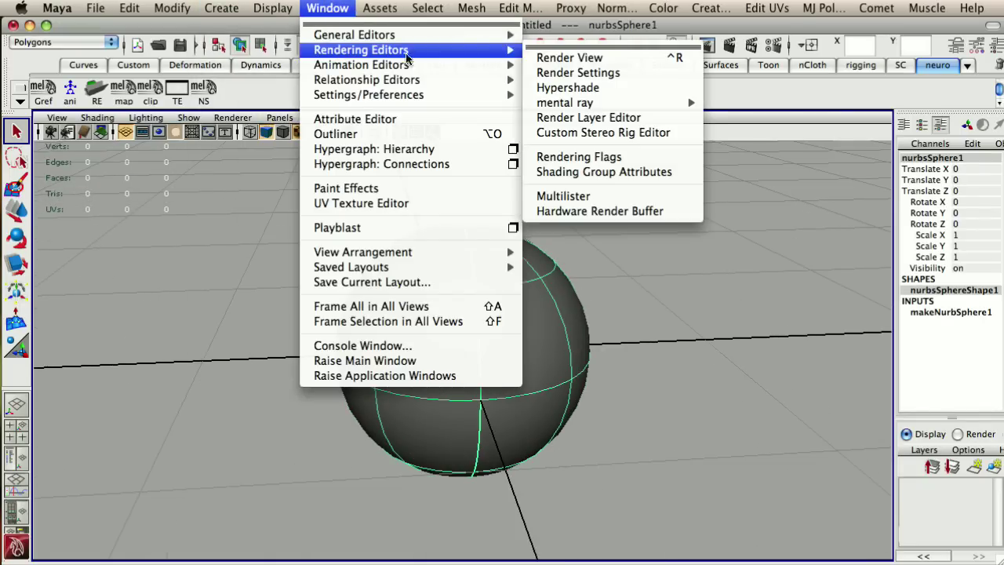
click(567, 87)
drag(619, 39, 699, 24)
click(459, 308)
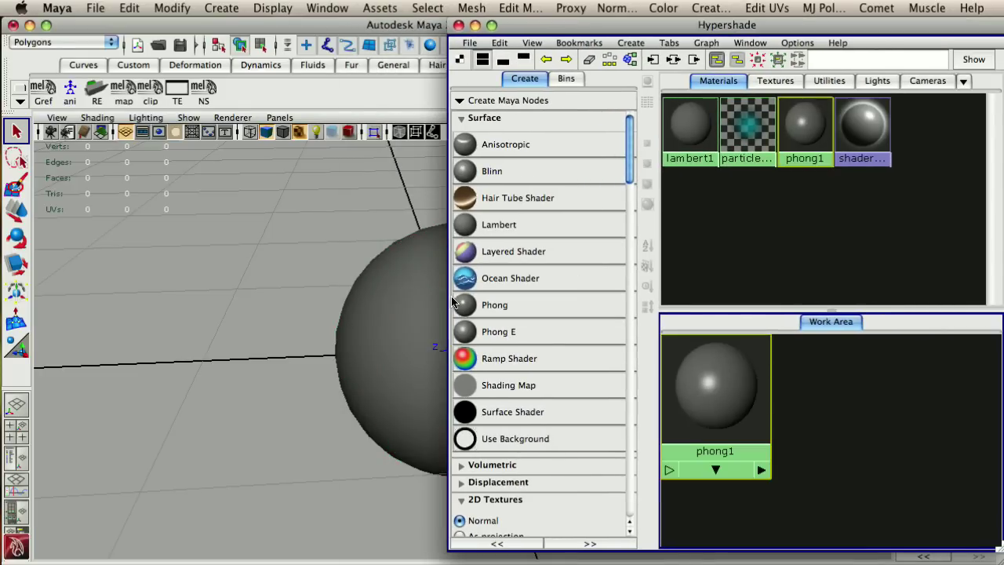
- Assign the new Phong material to the NURBS sphere and reposition its node in the work area
click(399, 282)
right_drag(716, 388, 707, 345)
drag(689, 353, 741, 345)
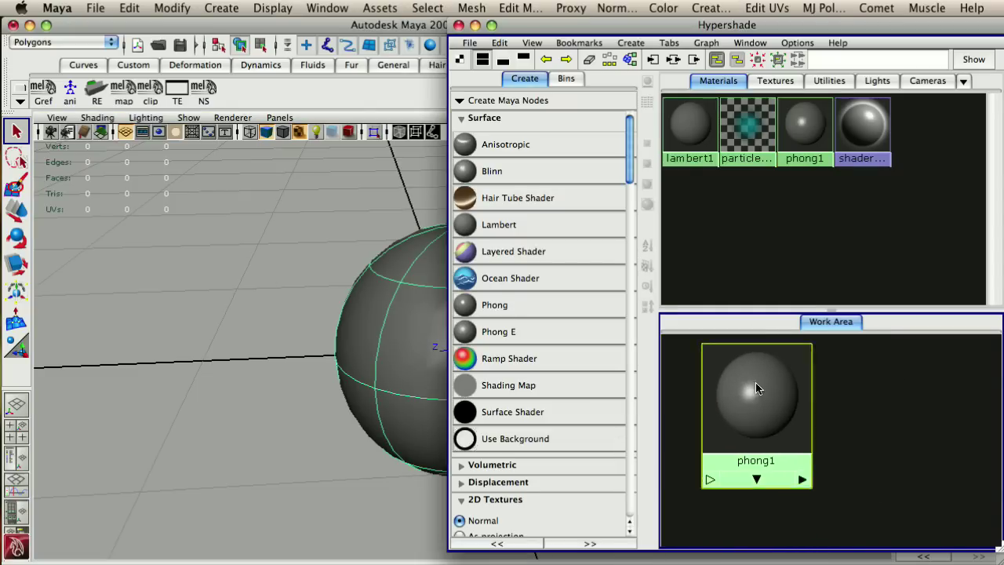
- Open the Phong material's attributes and examine its color, diffuse, specular and reflectivity settings
double_click(756, 386)
drag(447, 24, 416, 6)
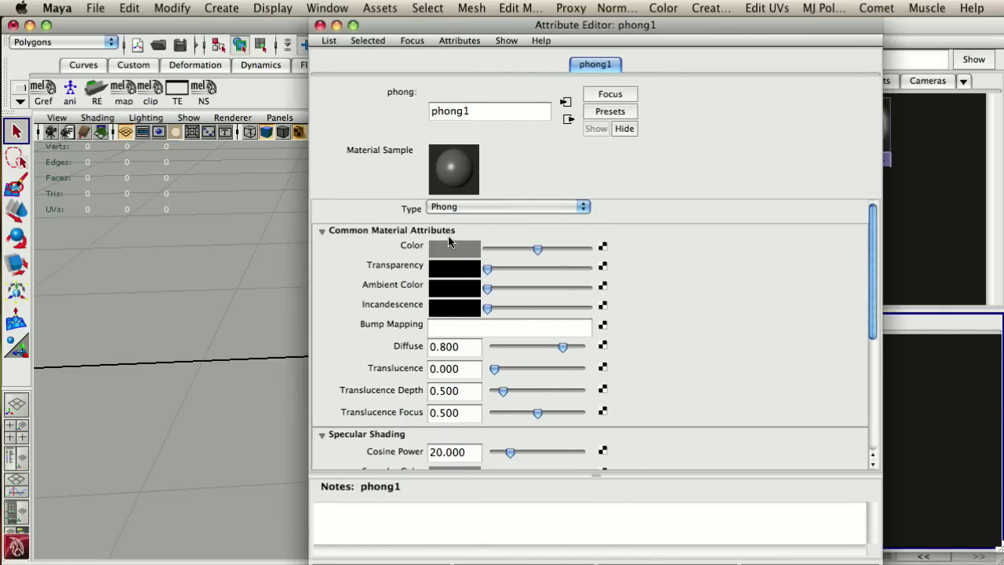
scroll(458, 253, down, 5)
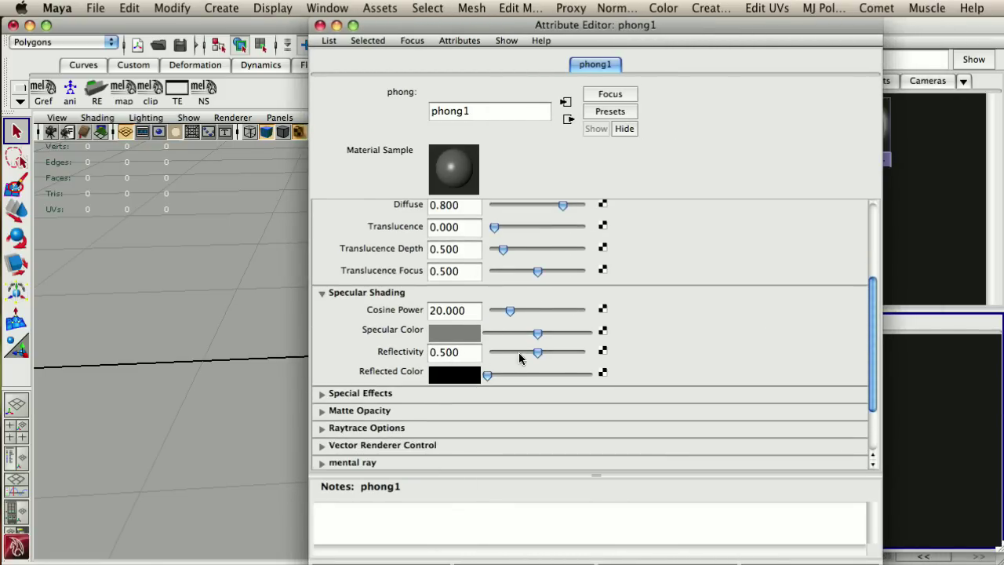
scroll(571, 374, up, 5)
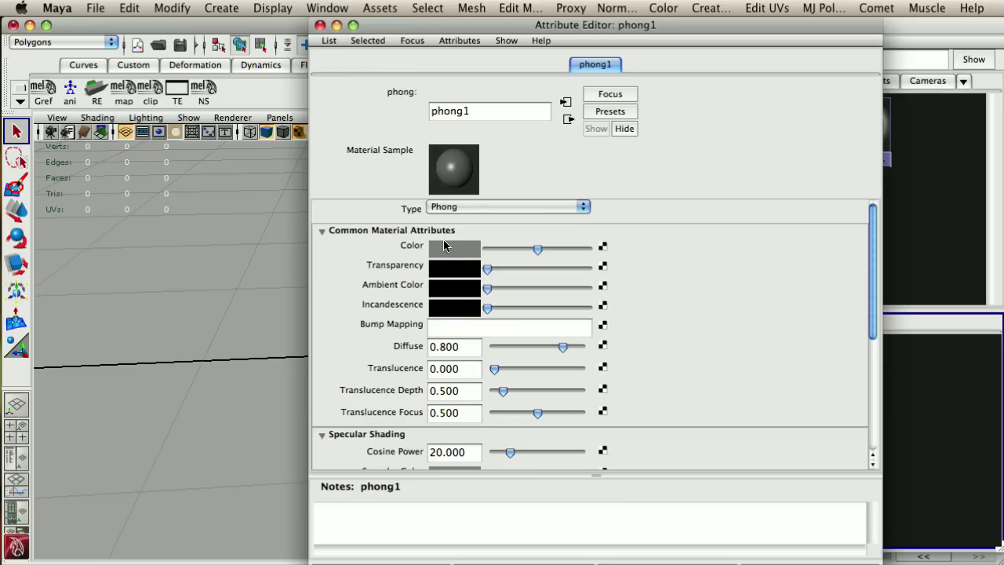
scroll(443, 239, down, 1)
double_click(472, 335)
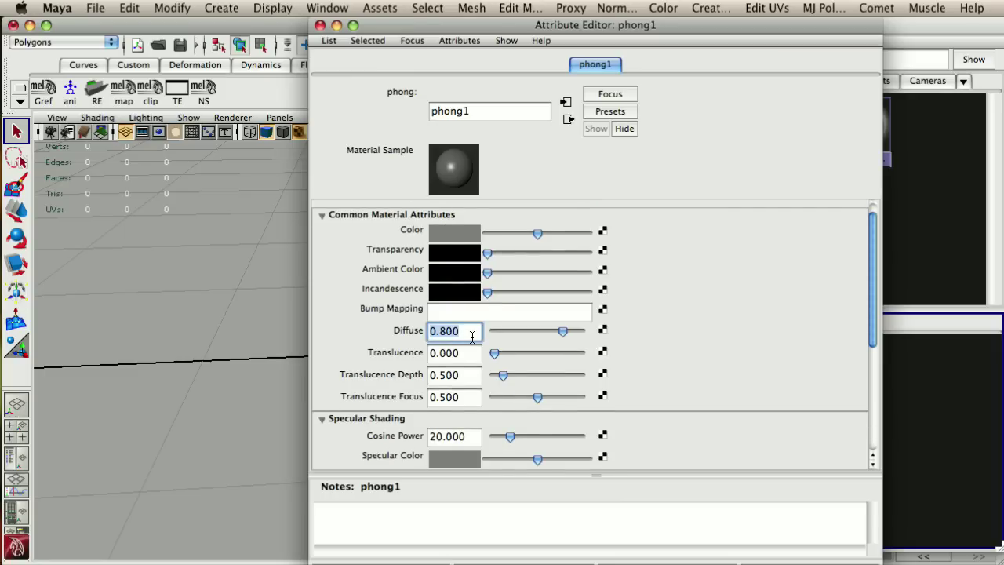
scroll(472, 335, down, 10)
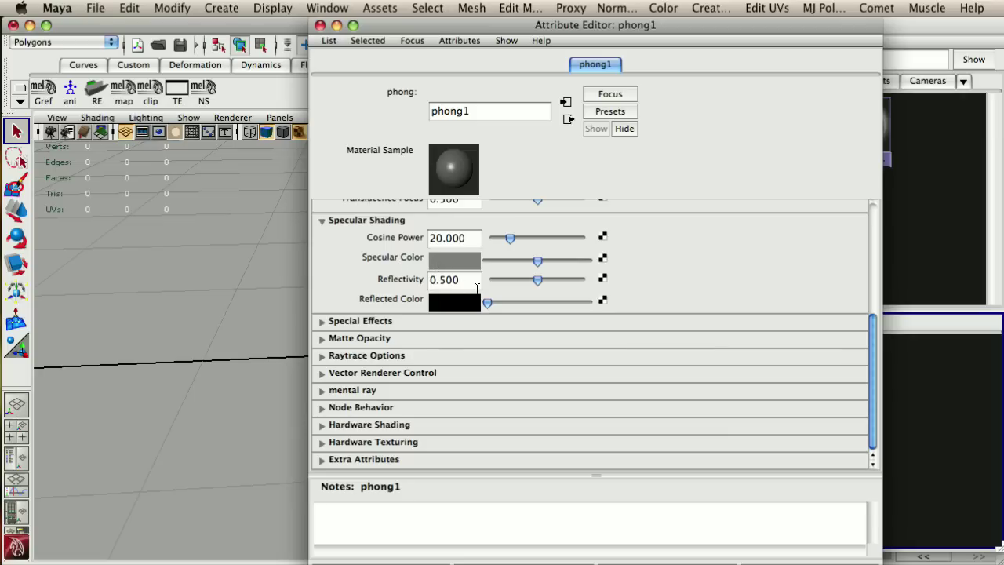
- Raise the Phong material's Diffuse value to about 0.955
scroll(441, 280, up, 9)
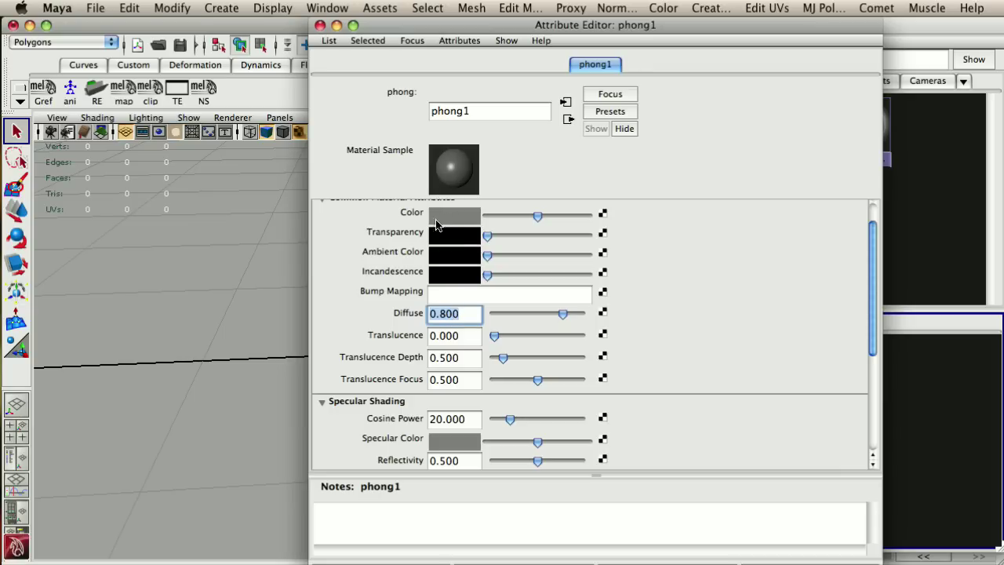
click(471, 316)
double_click(469, 316)
click(465, 315)
double_click(441, 311)
double_click(440, 312)
double_click(456, 318)
triple_click(461, 318)
drag(559, 313, 574, 313)
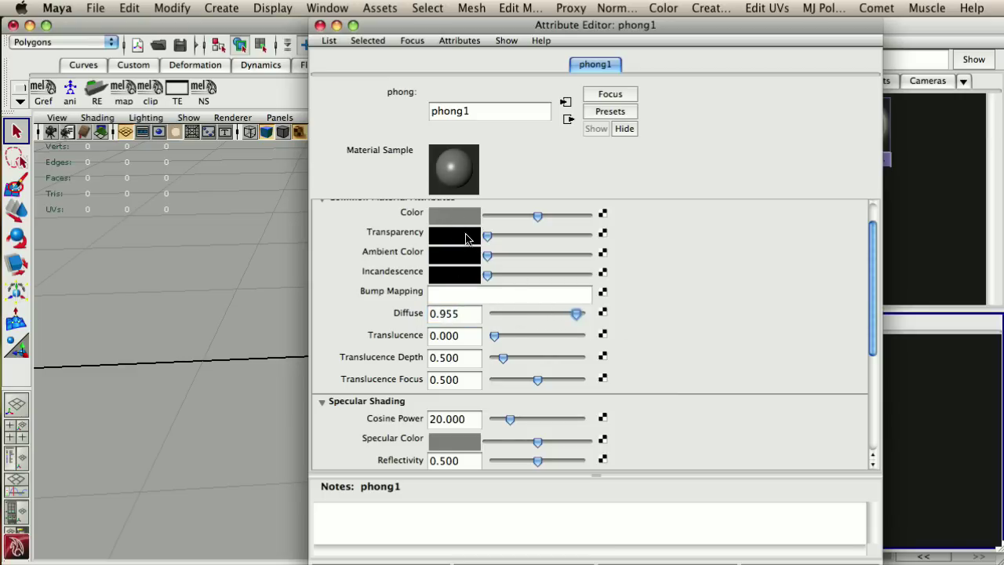
- Compare the Phong material's common attributes, including Color and Diffuse, with its Specular Color and Reflectivity settings
scroll(553, 317, down, 3)
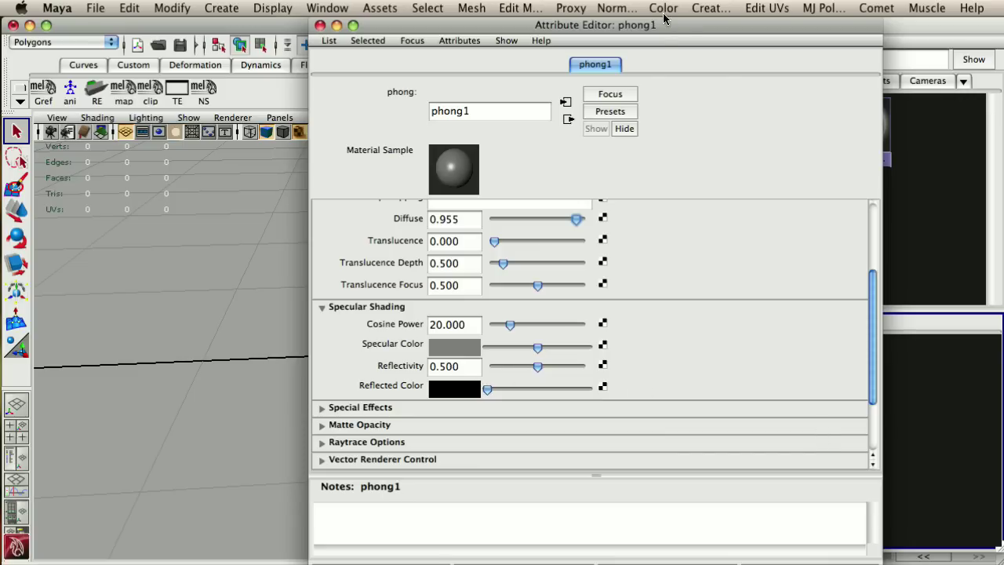
scroll(596, 259, up, 5)
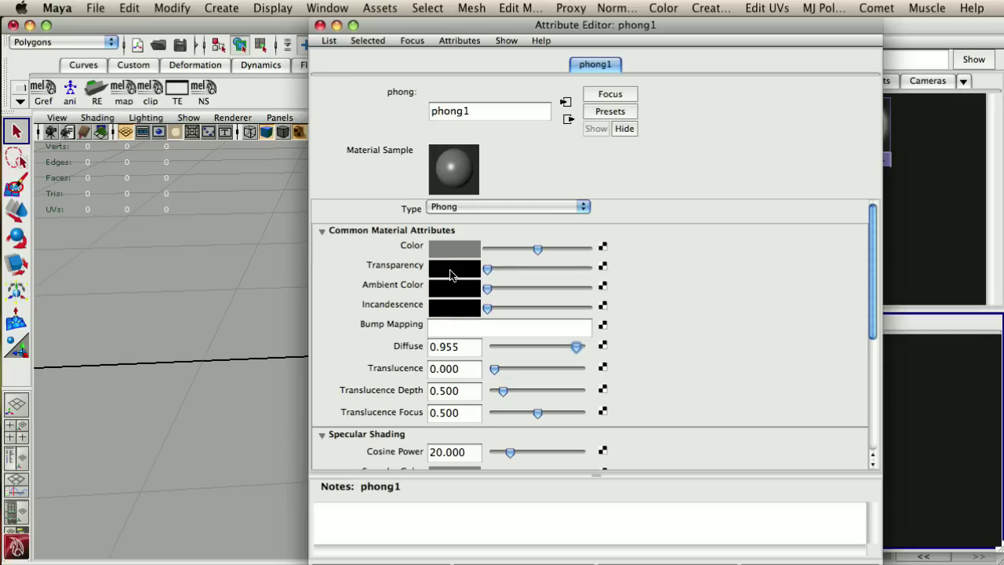
scroll(490, 427, down, 3)
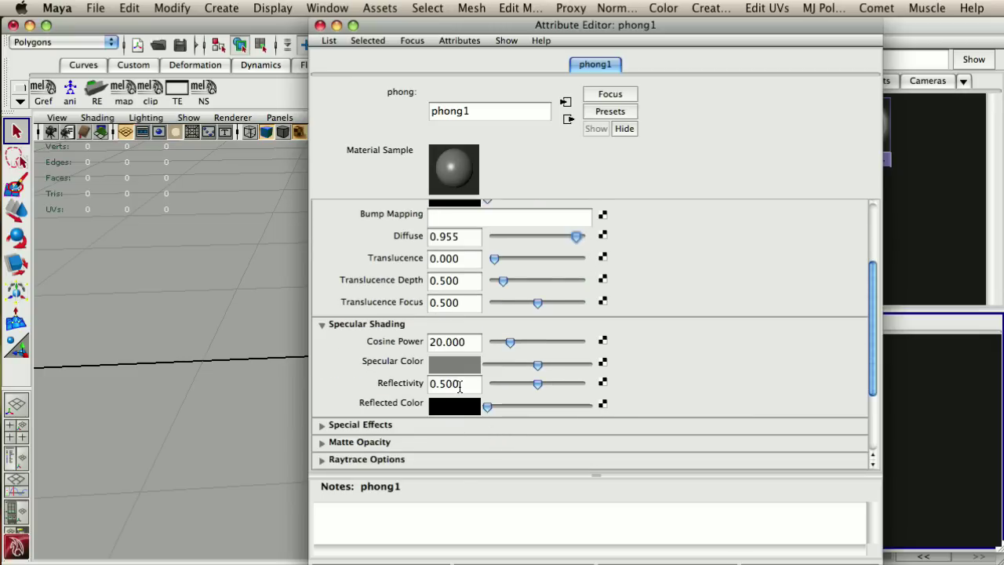
scroll(458, 384, up, 3)
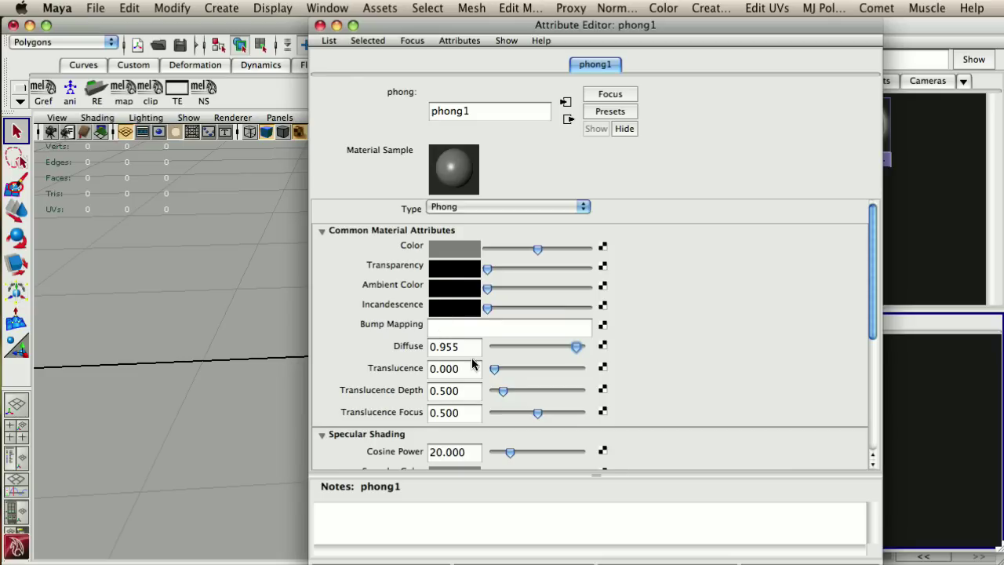
scroll(443, 345, down, 3)
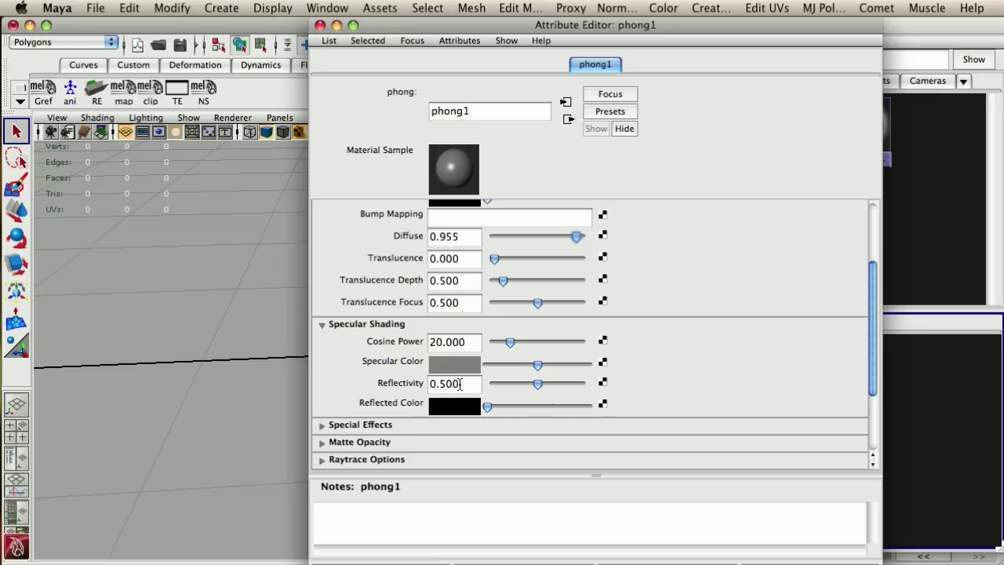
scroll(460, 383, up, 3)
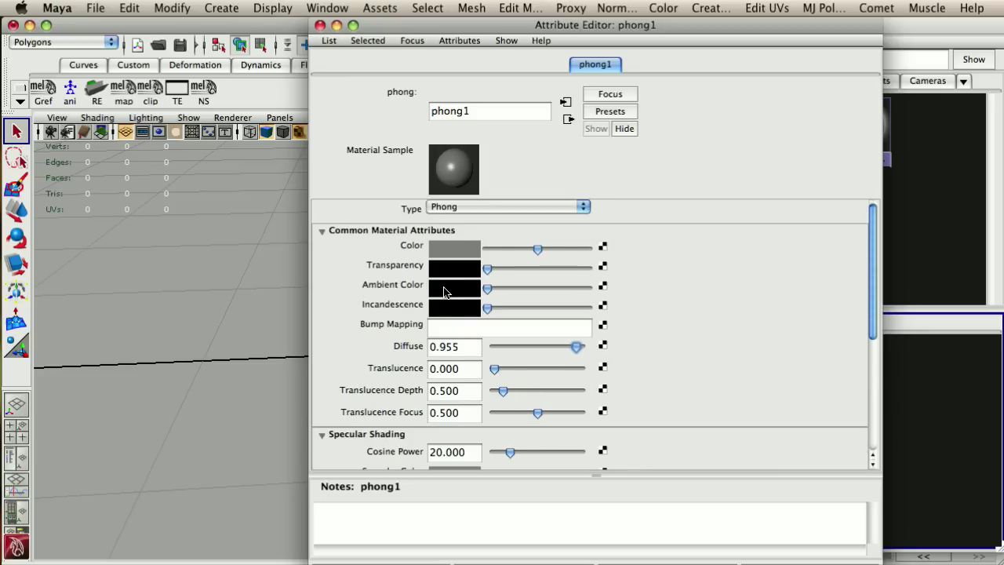
scroll(444, 292, down, 3)
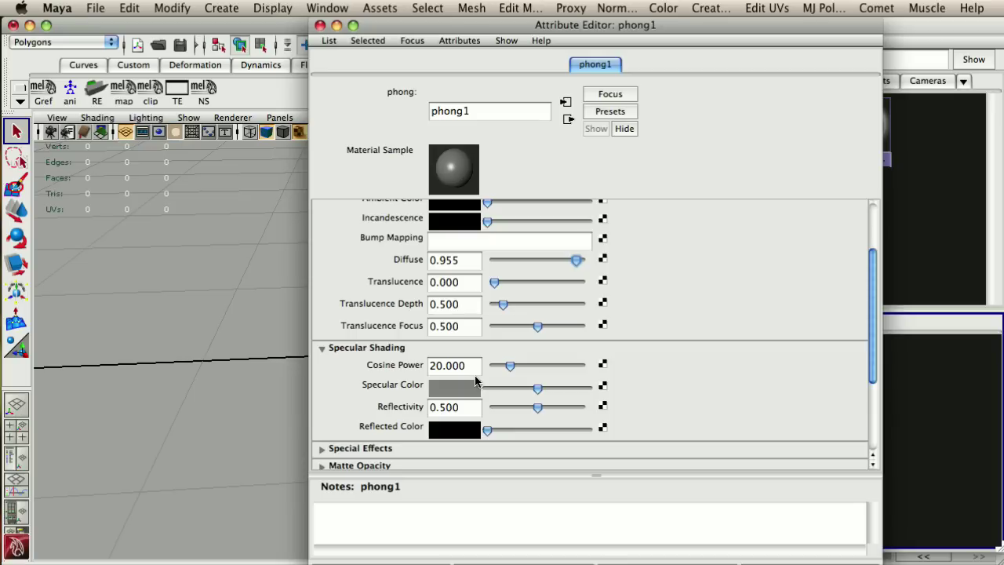
scroll(474, 380, up, 3)
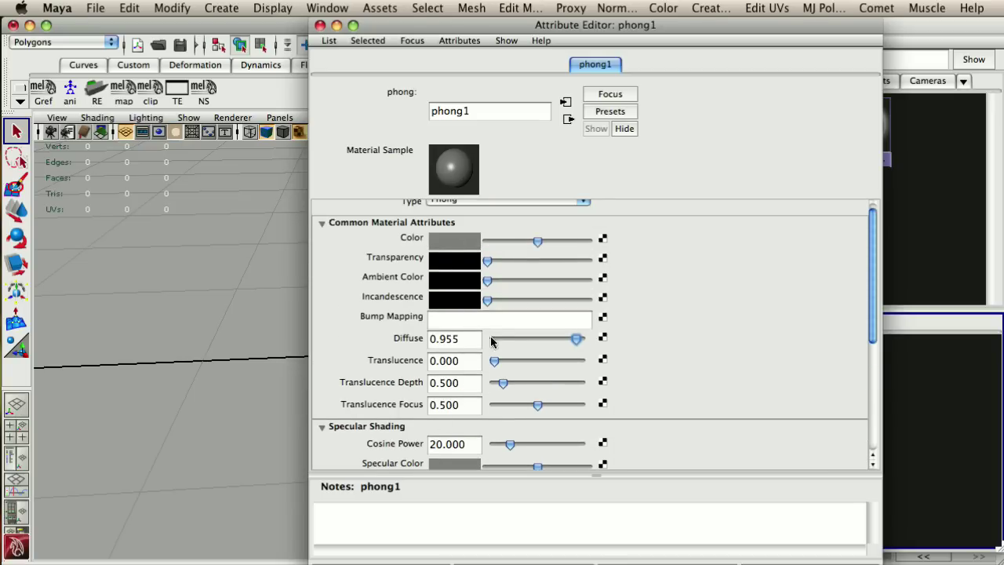
scroll(439, 408, down, 1)
scroll(427, 404, down, 2)
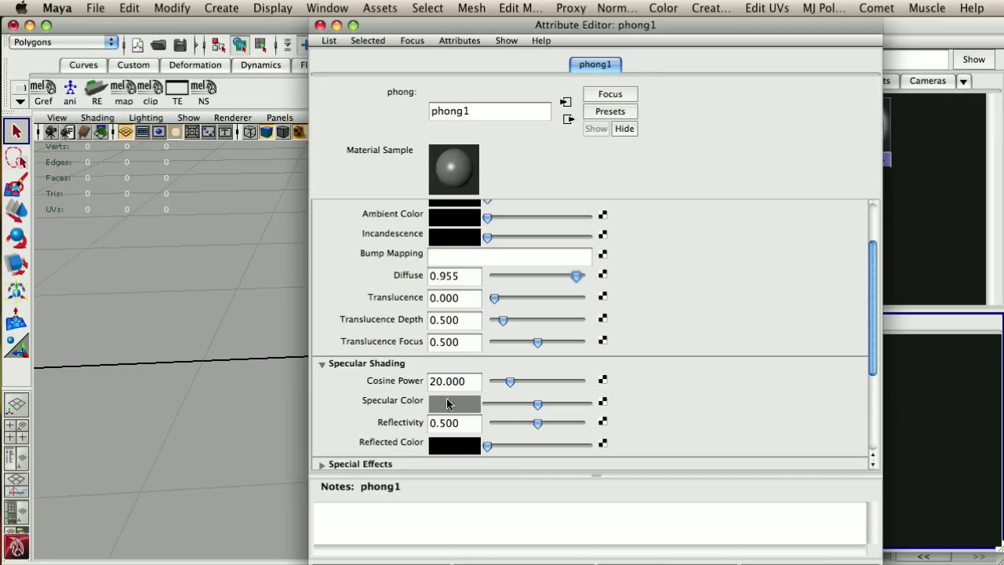
scroll(457, 424, up, 4)
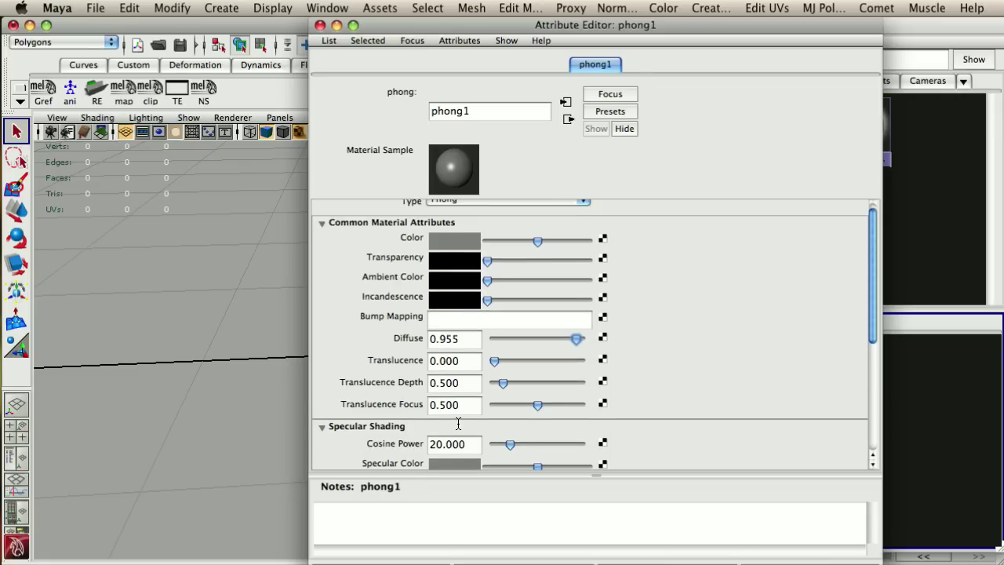
- Try a Diffuse value of 0 on the Phong material and undo the change
drag(544, 348, 425, 348)
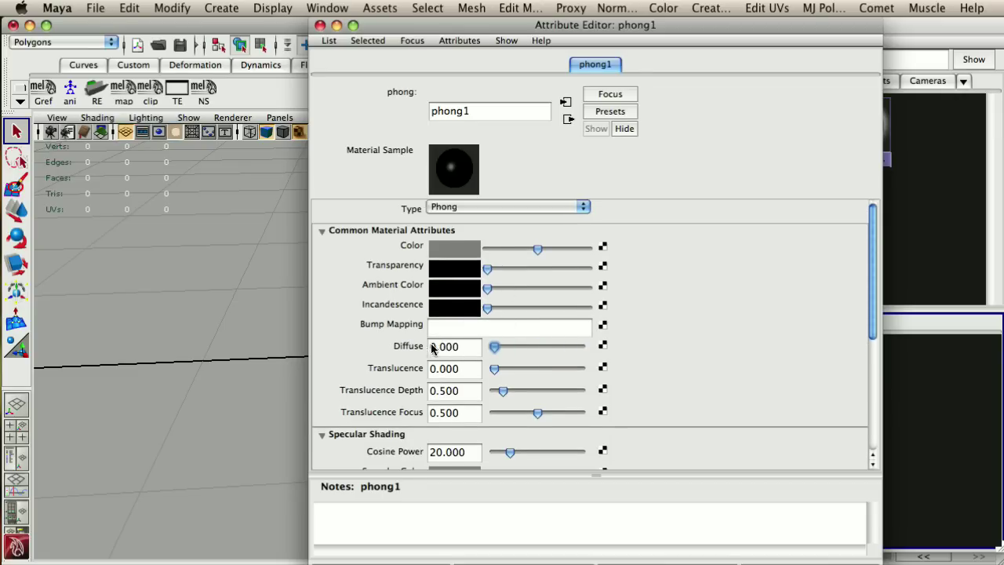
scroll(481, 353, down, 1)
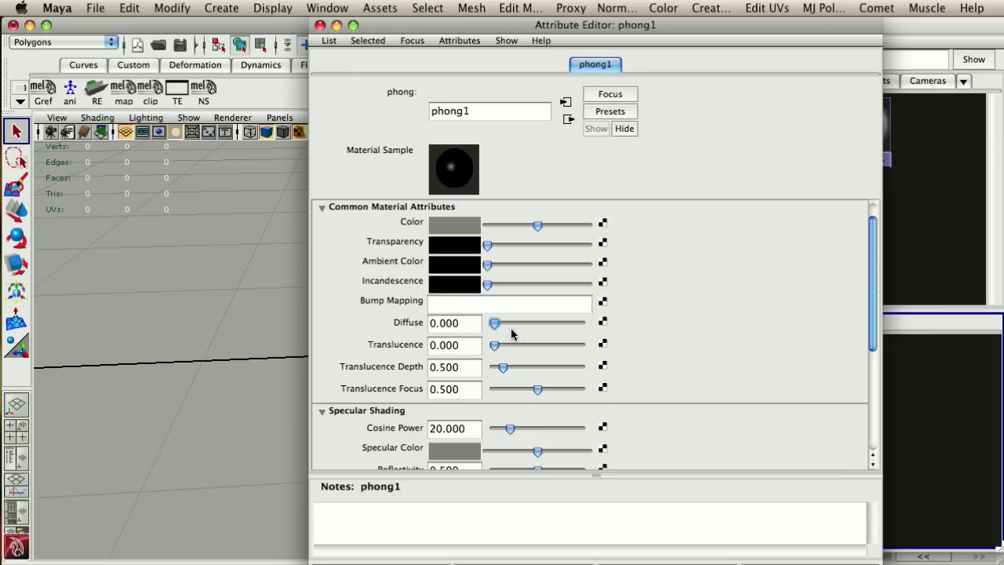
key(z)
- Map a normal 2D Ramp texture to the Phong material's Reflectivity
scroll(496, 341, down, 5)
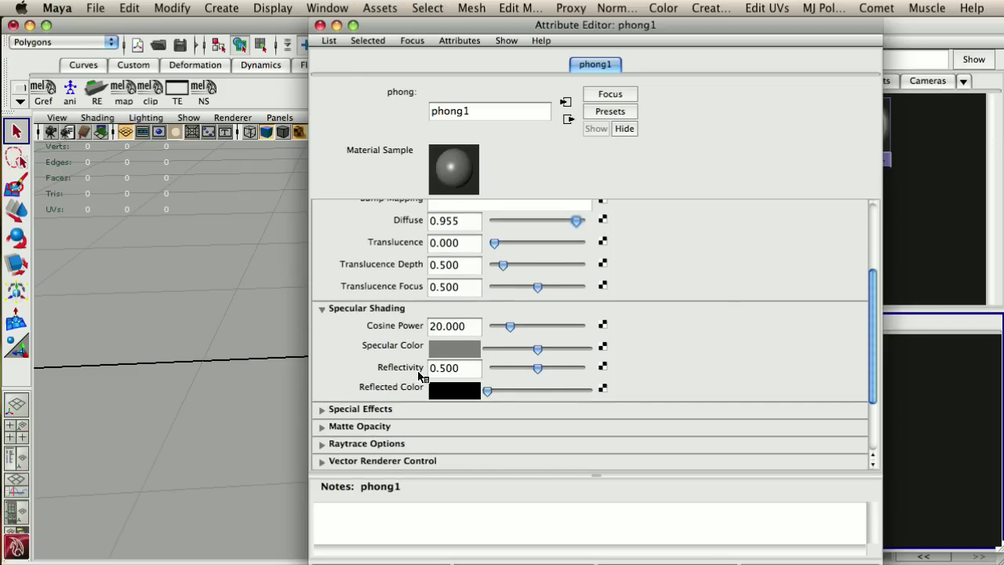
click(601, 365)
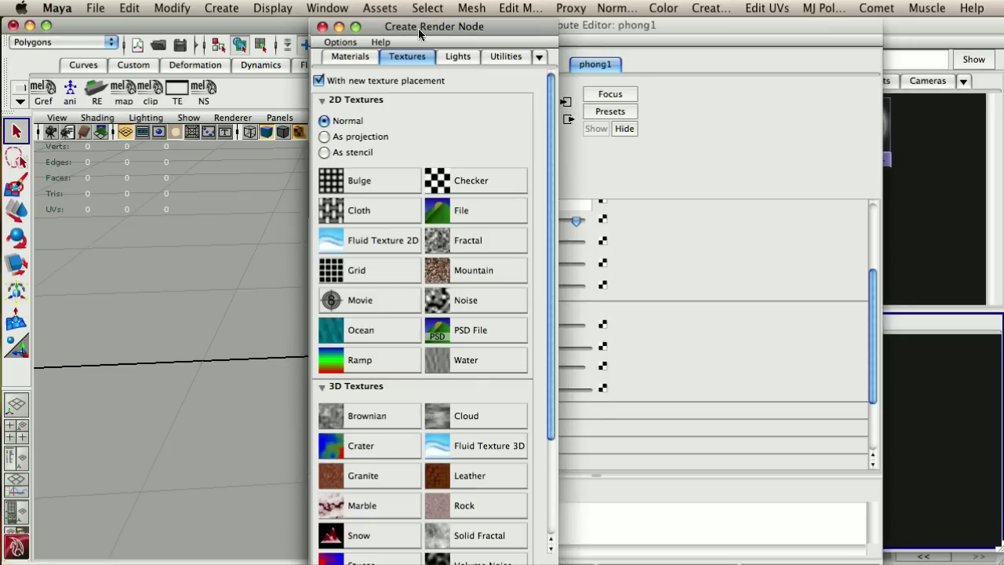
drag(389, 23, 631, 24)
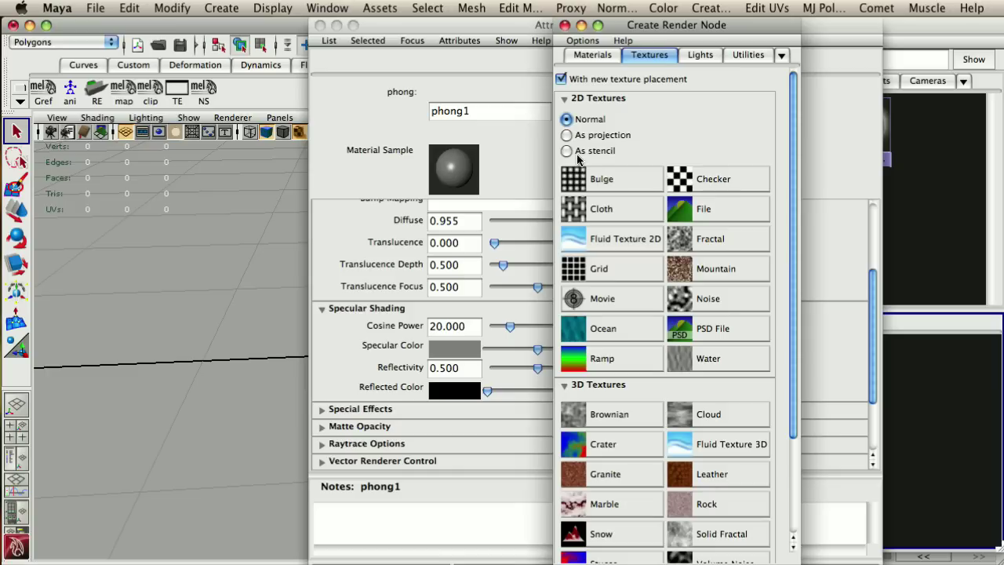
click(605, 359)
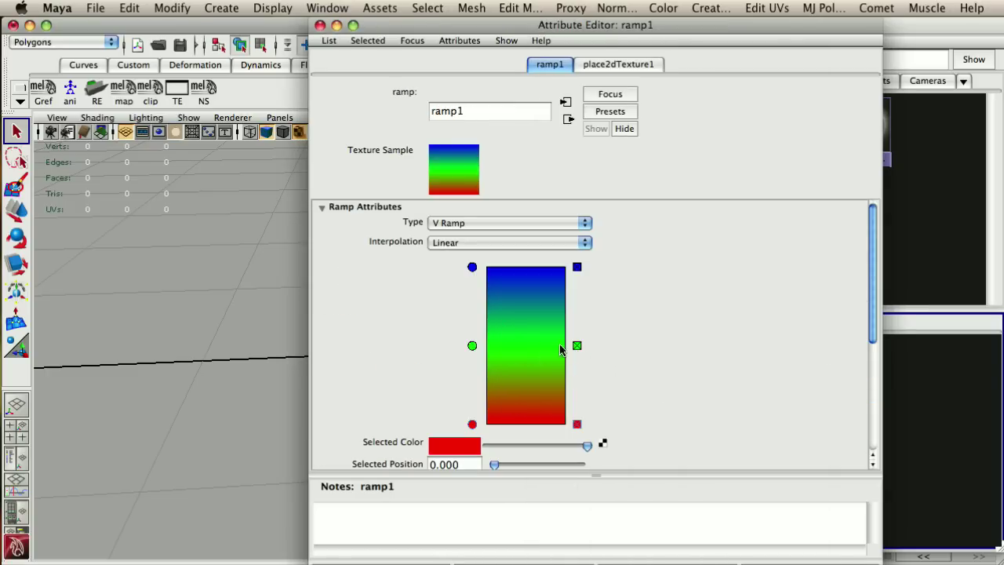
- Remove the ramp's middle green entry and recolor it as a gradient from black at the bottom to near white at the top
click(577, 345)
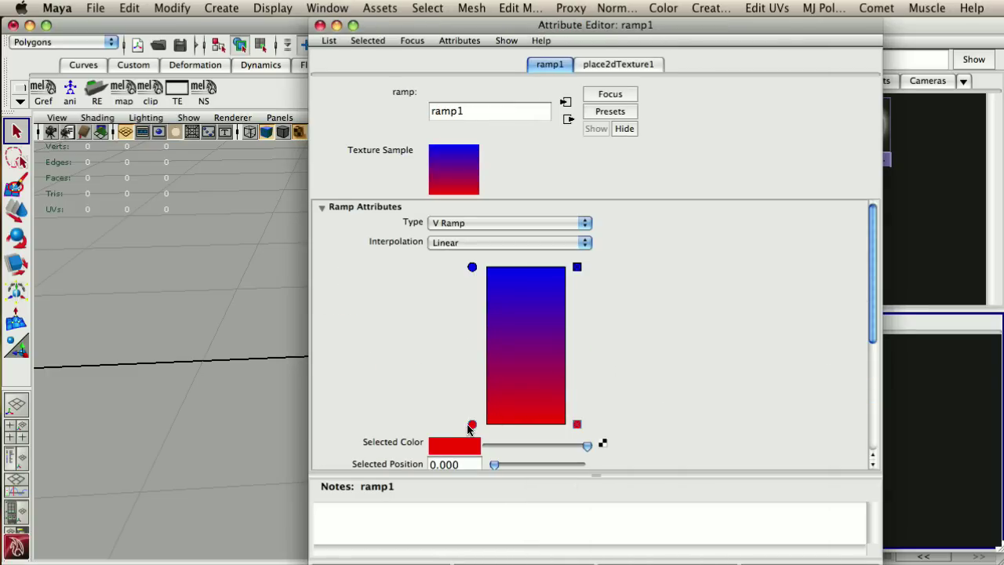
click(488, 446)
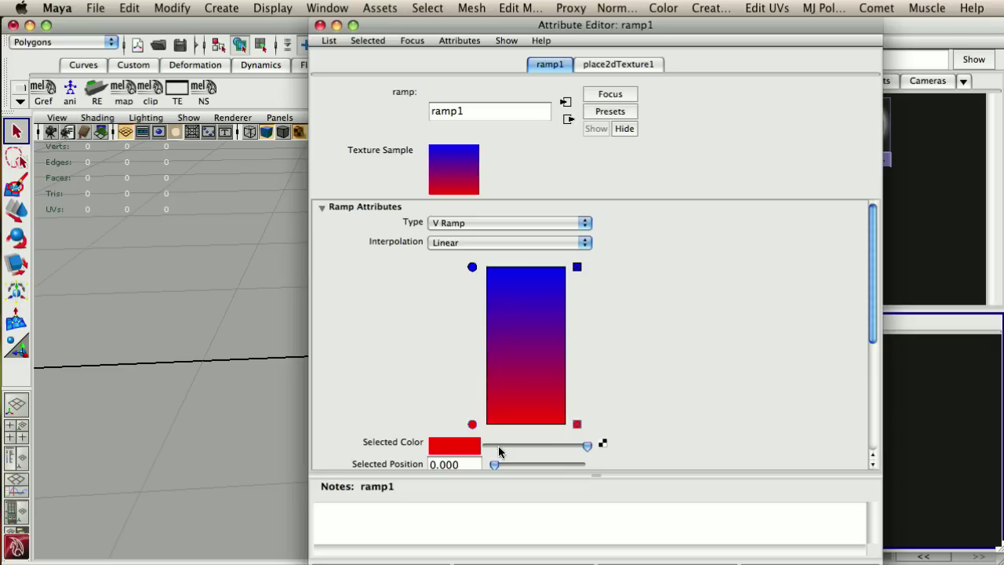
click(471, 267)
drag(494, 447, 589, 446)
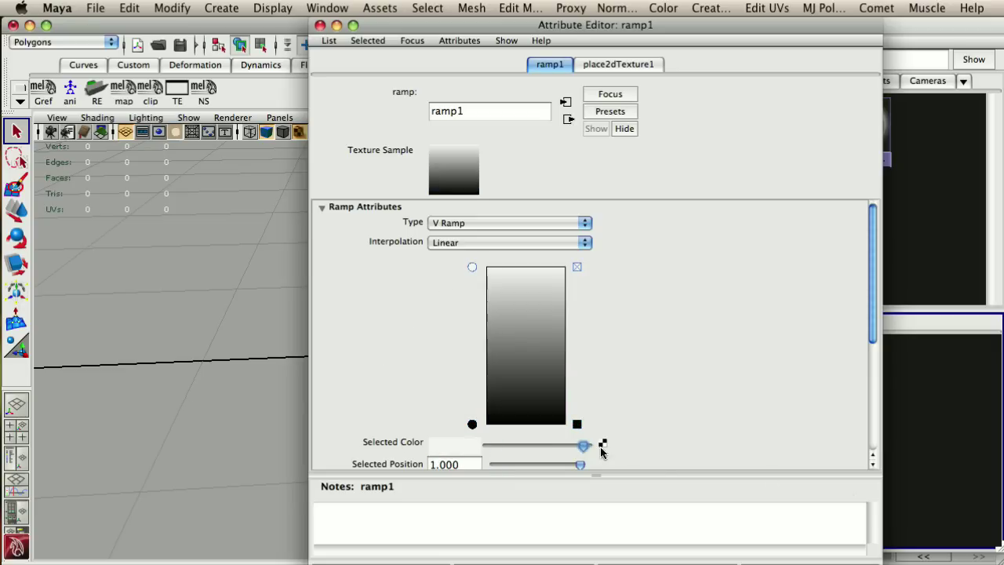
- Move and narrow the Attribute Editor beside the Hypershade and create a Sampler Info utility node
drag(430, 18, 87, 29)
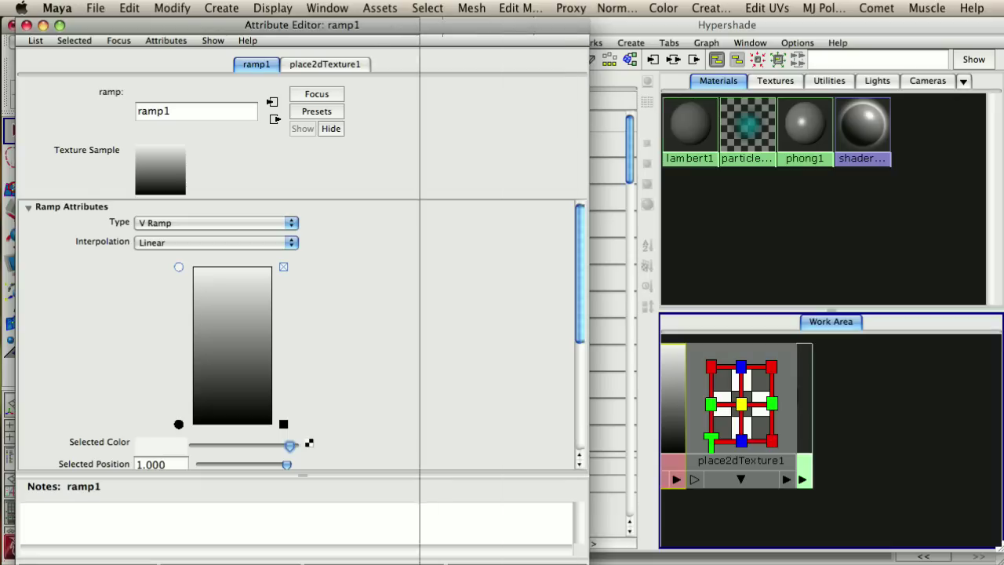
drag(587, 561, 342, 561)
click(534, 26)
scroll(527, 443, down, 20)
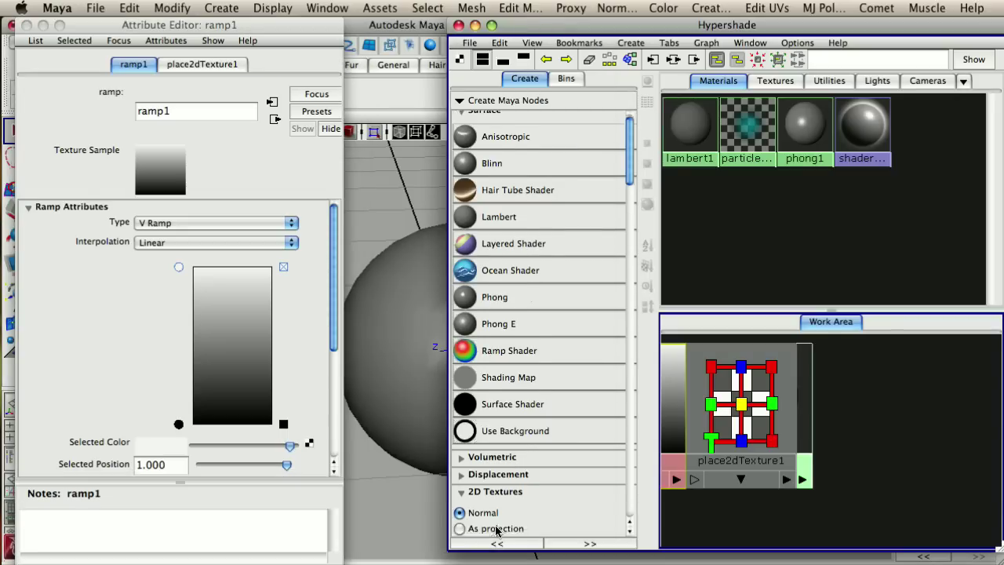
scroll(528, 445, down, 12)
scroll(529, 446, down, 15)
scroll(530, 442, down, 2)
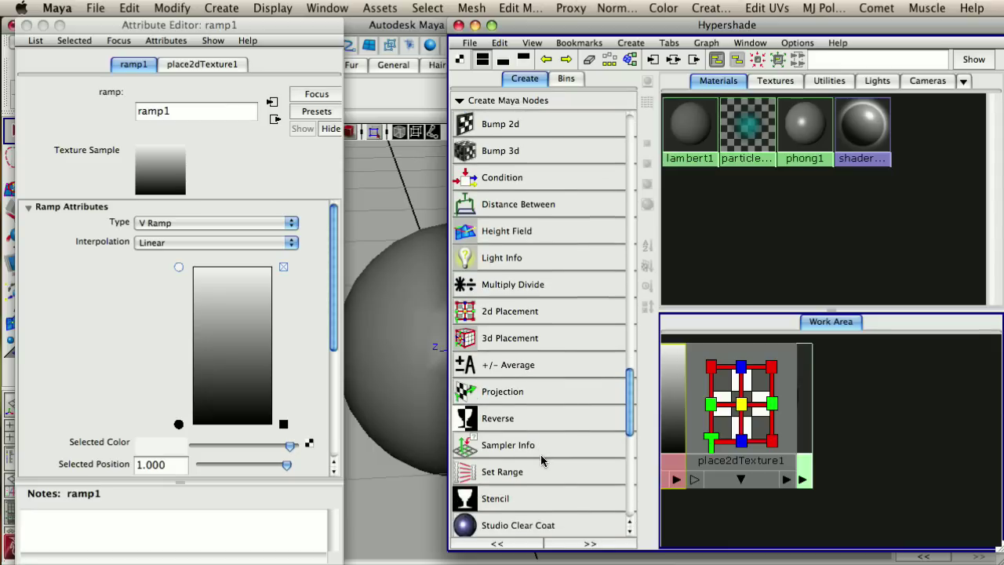
click(481, 447)
- Arrange the Hypershade work area so the ramp, Phong and Sampler Info nodes sit side by side
drag(700, 445, 892, 453)
scroll(774, 435, down, 3)
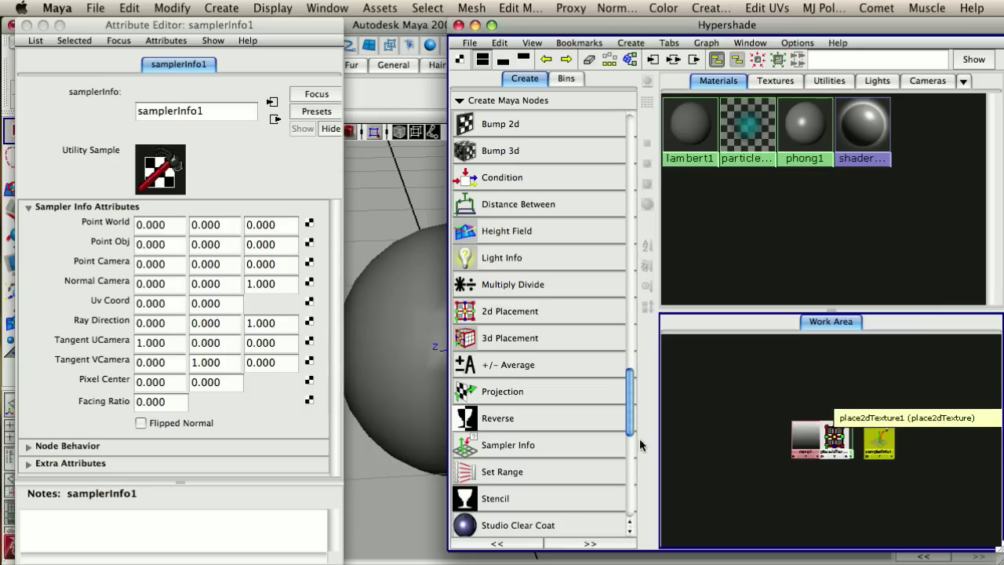
scroll(753, 421, up, 1)
click(752, 421)
click(780, 424)
click(852, 427)
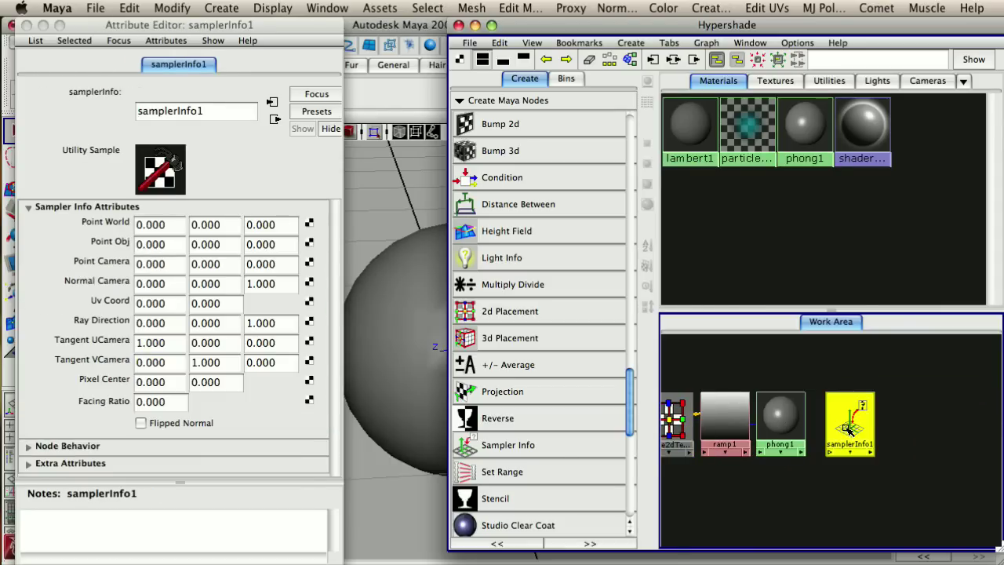
- Connect the Sampler Info node's facingRatio output to the ramp's uCoord input through the Connection Editor
middle_drag(855, 424, 724, 411)
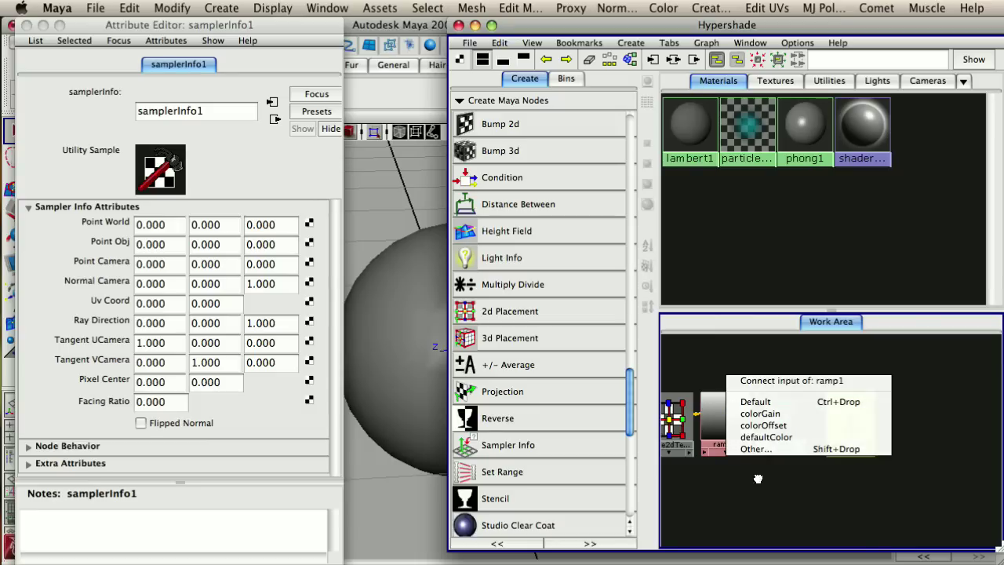
click(773, 448)
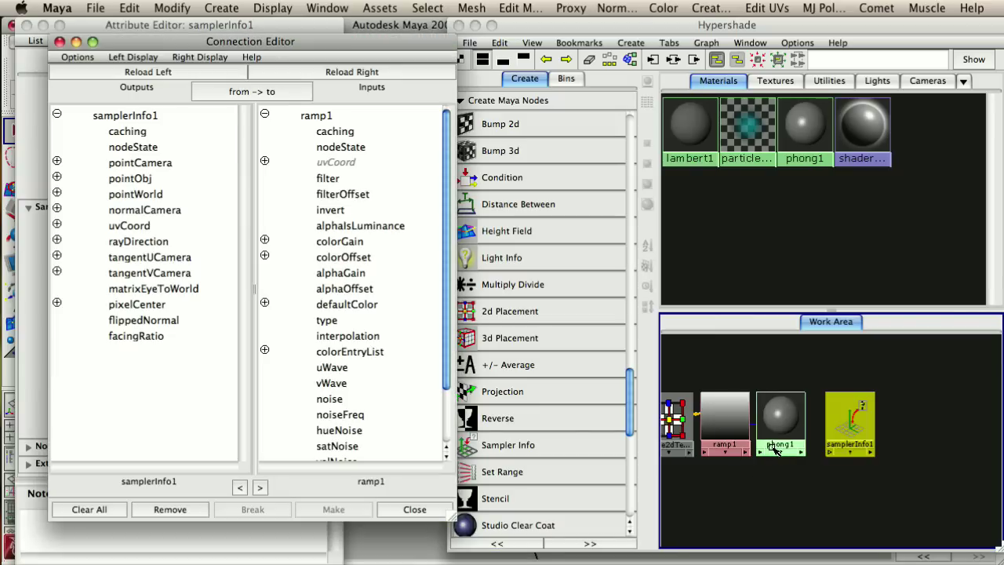
mouse_move(270, 41)
mouse_down()
mouse_move(313, 41)
mouse_move(270, 26)
mouse_up()
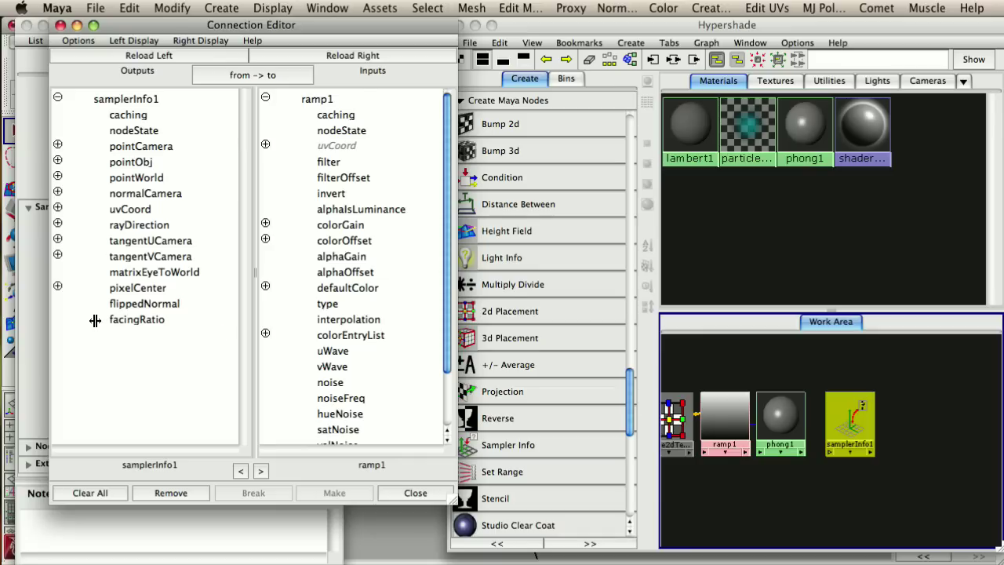
scroll(345, 356, down, 3)
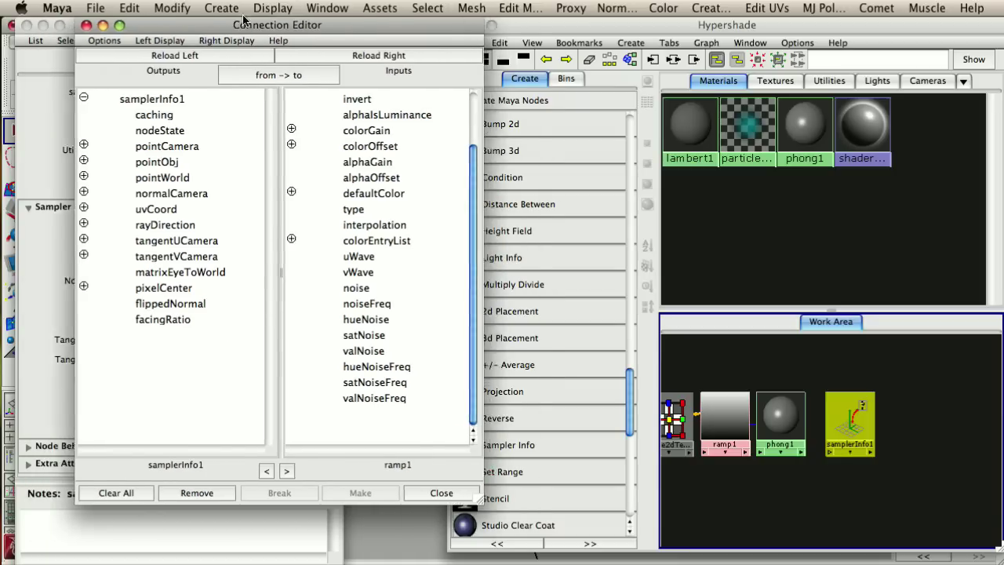
drag(231, 19, 191, 19)
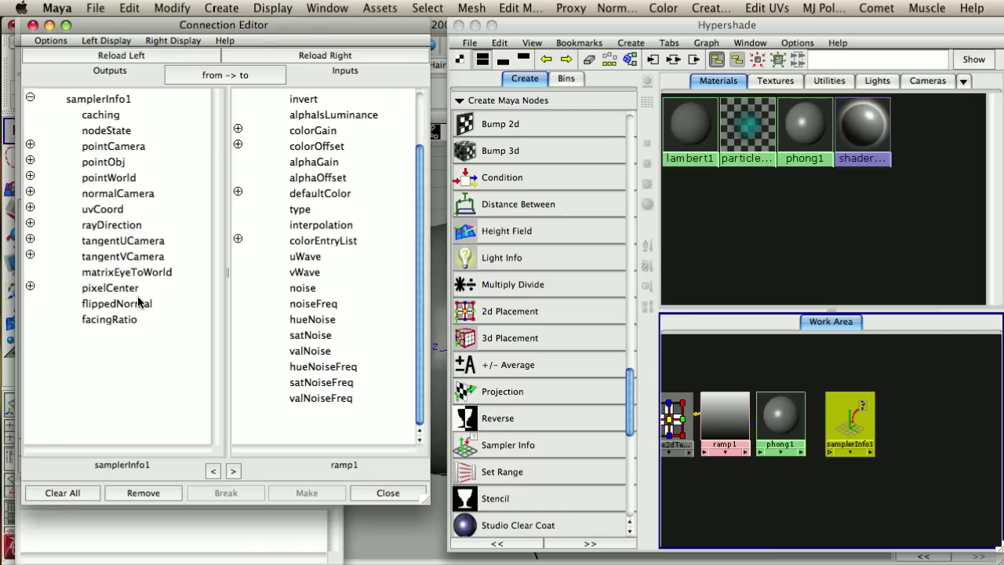
click(120, 320)
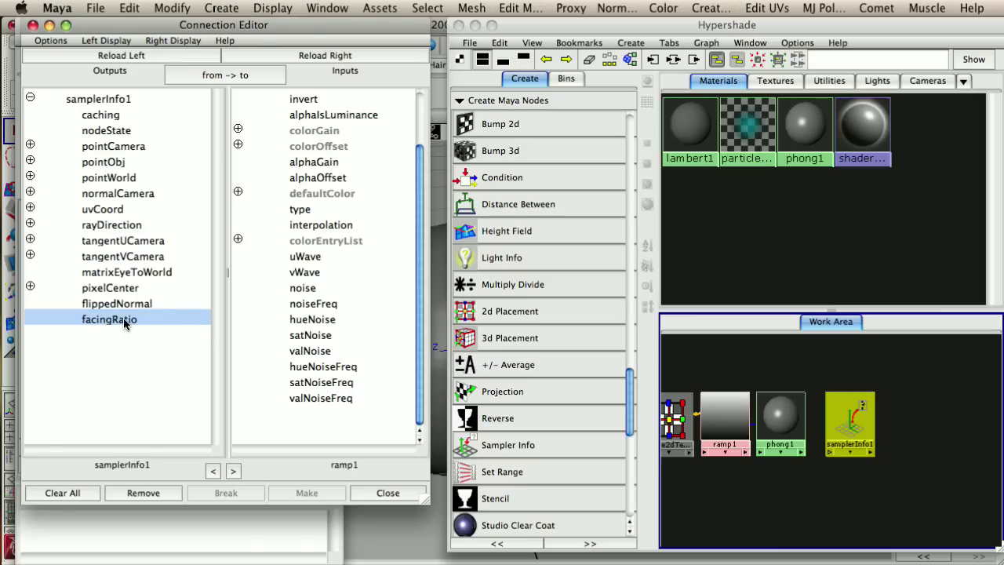
scroll(290, 280, up, 3)
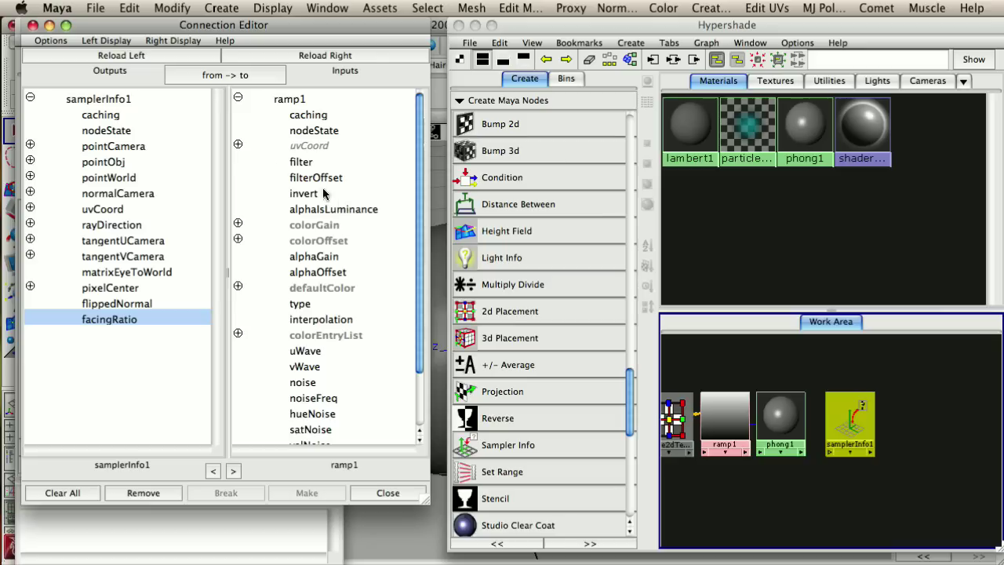
click(238, 145)
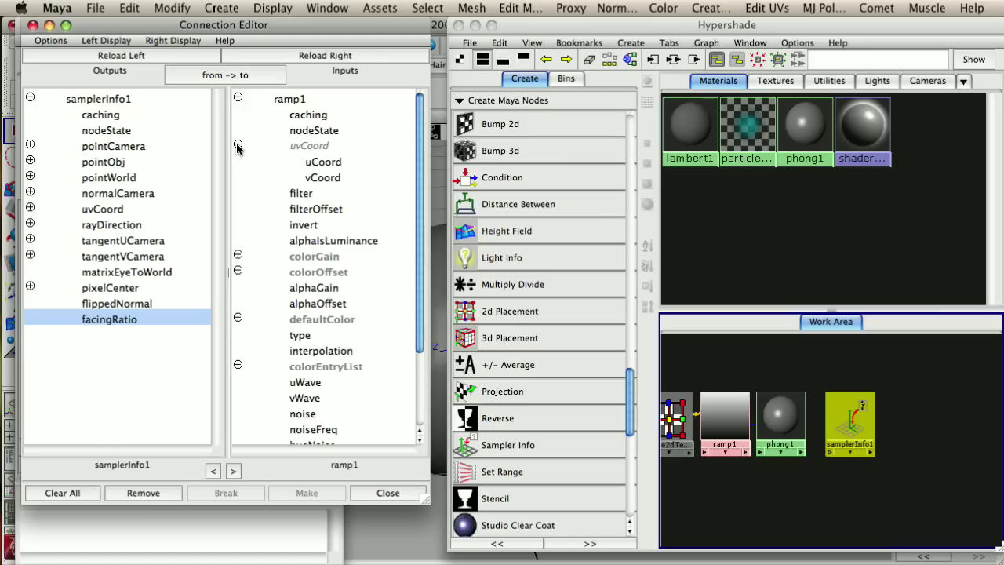
click(321, 162)
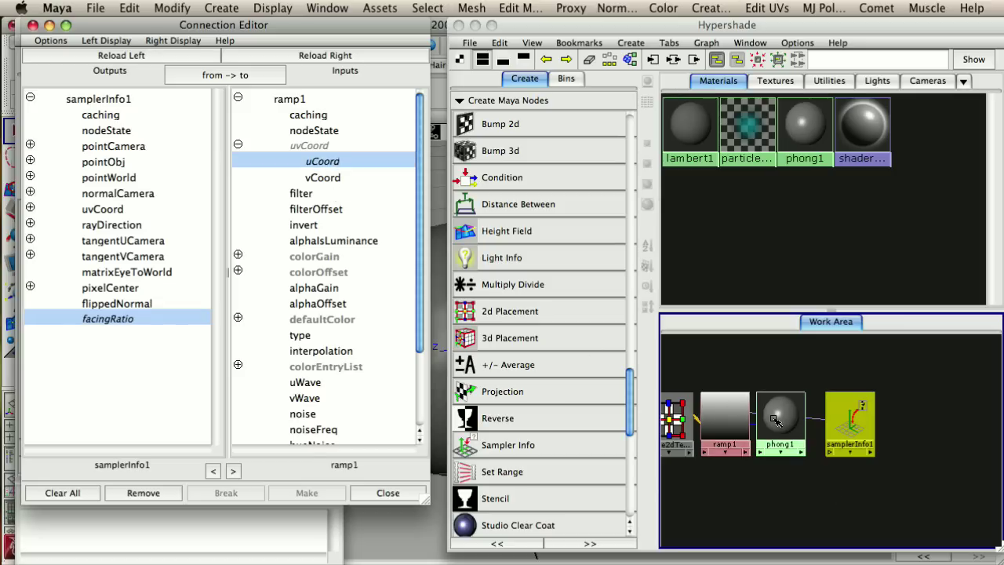
- Connect the ramp to the Phong material's color and place the Phong node level with the ramp in the work area
drag(776, 419, 782, 455)
mouse_move(758, 437)
scroll(792, 423, up, 3)
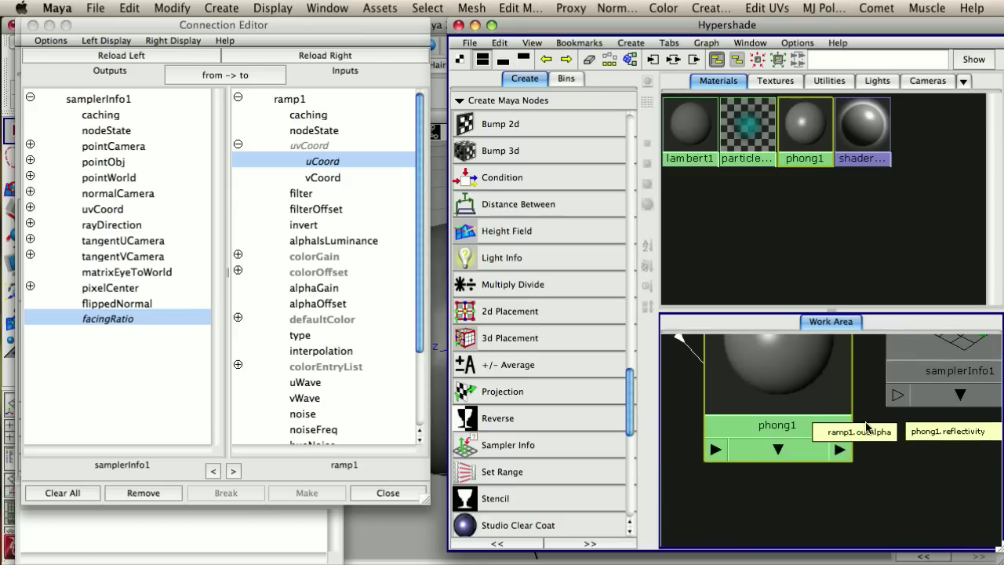
scroll(798, 403, down, 3)
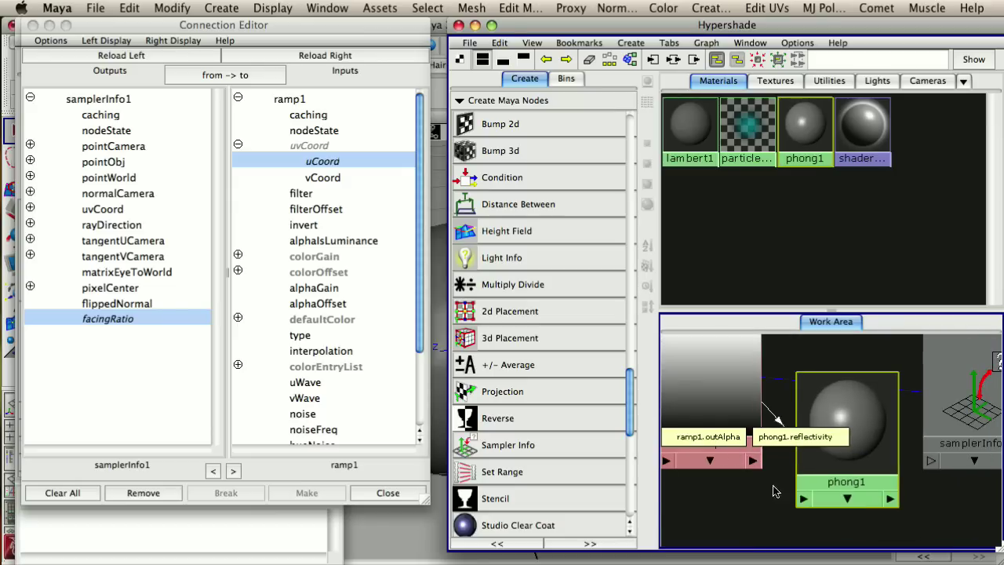
scroll(776, 492, down, 4)
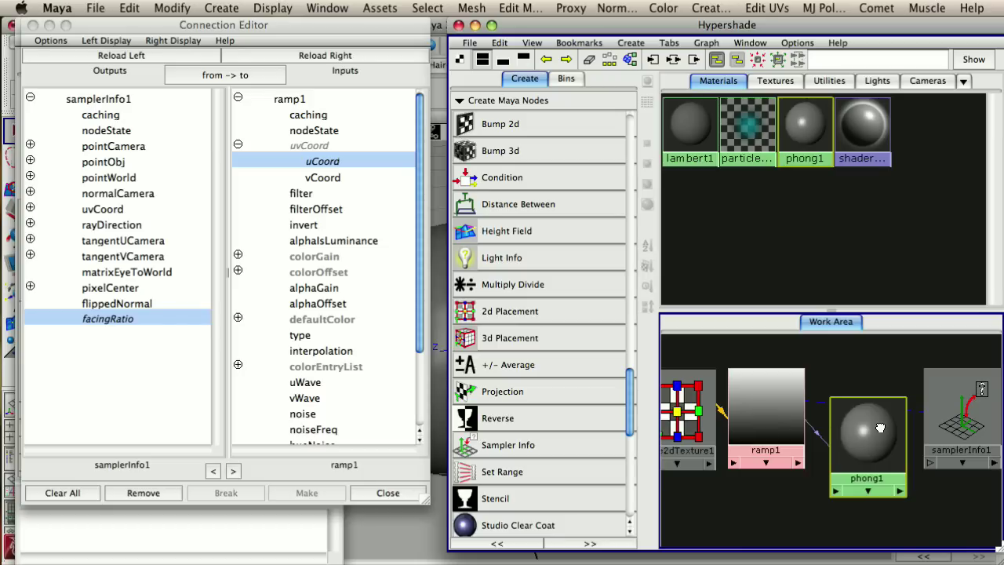
middle_drag(879, 428, 880, 428)
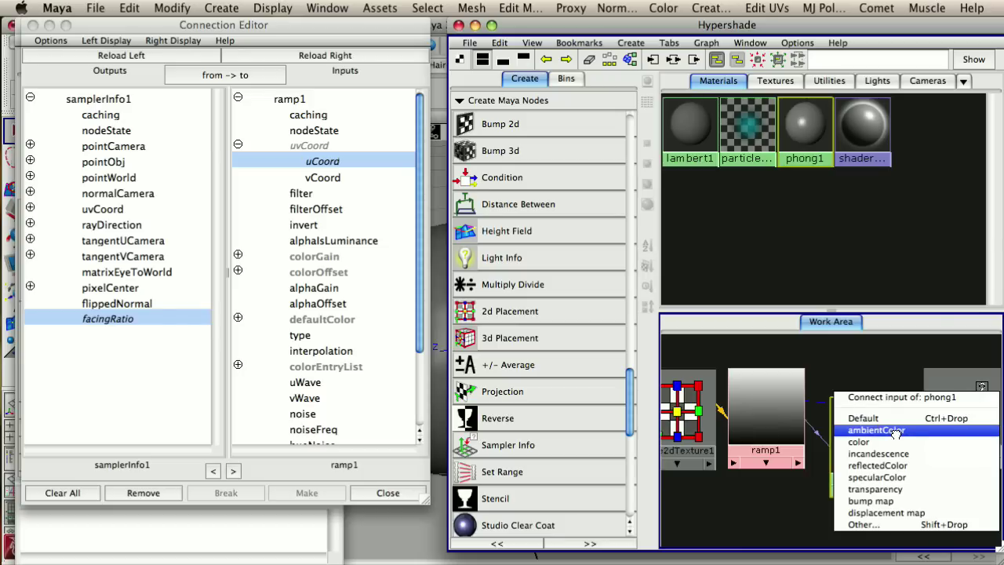
click(902, 442)
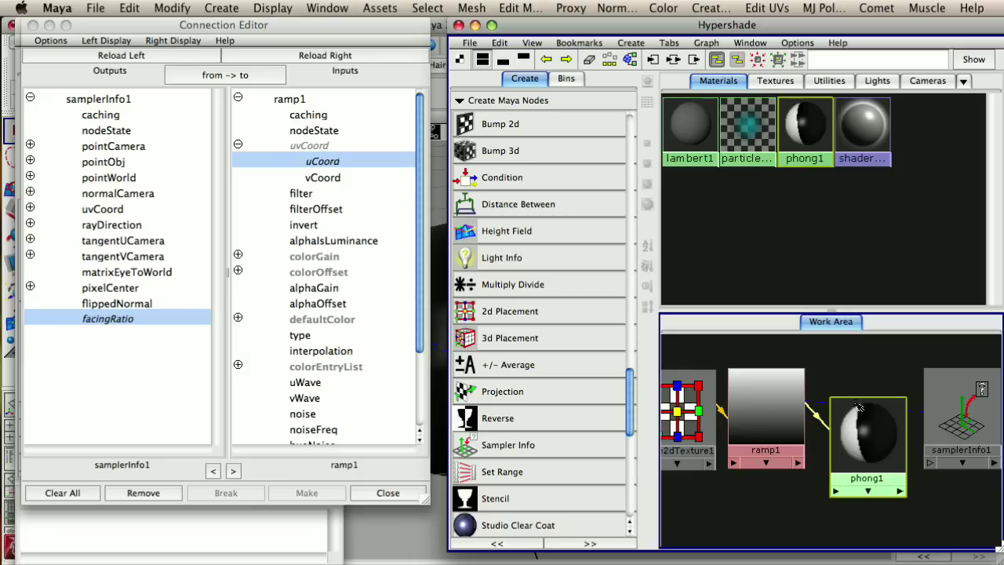
drag(870, 452, 879, 424)
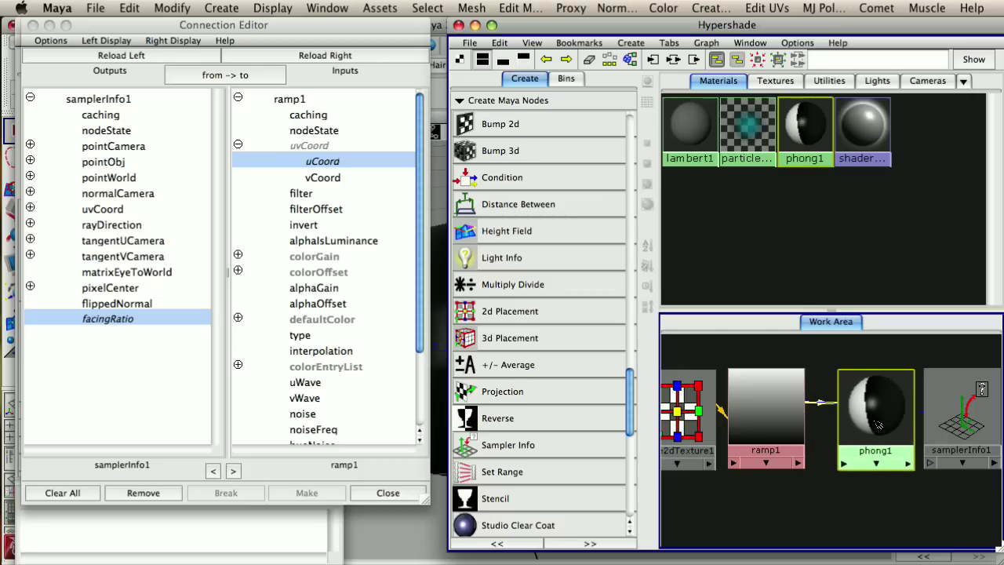
- Disconnect facingRatio from the ramp's uCoord and connect it to vCoord instead
click(329, 164)
click(329, 178)
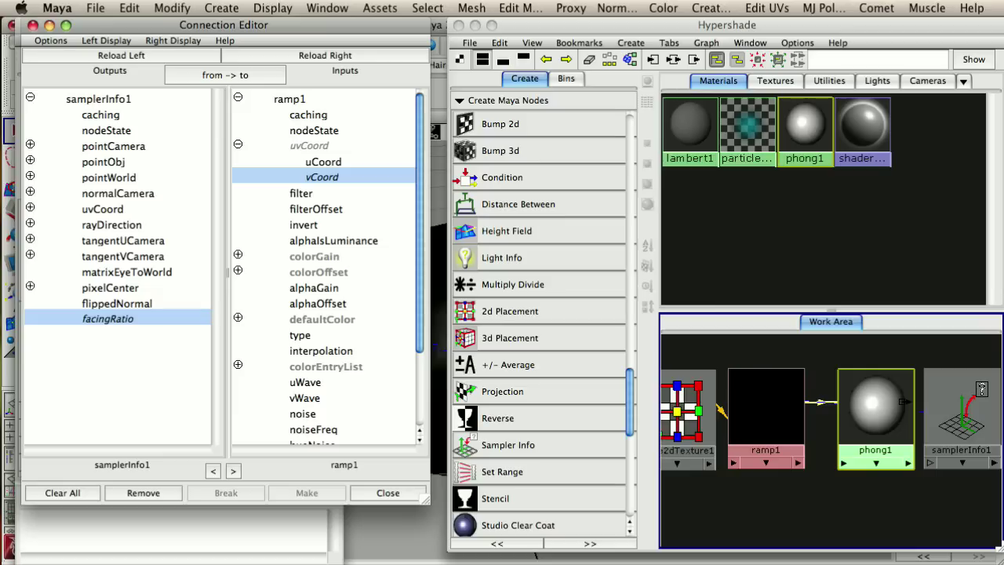
drag(866, 409, 864, 405)
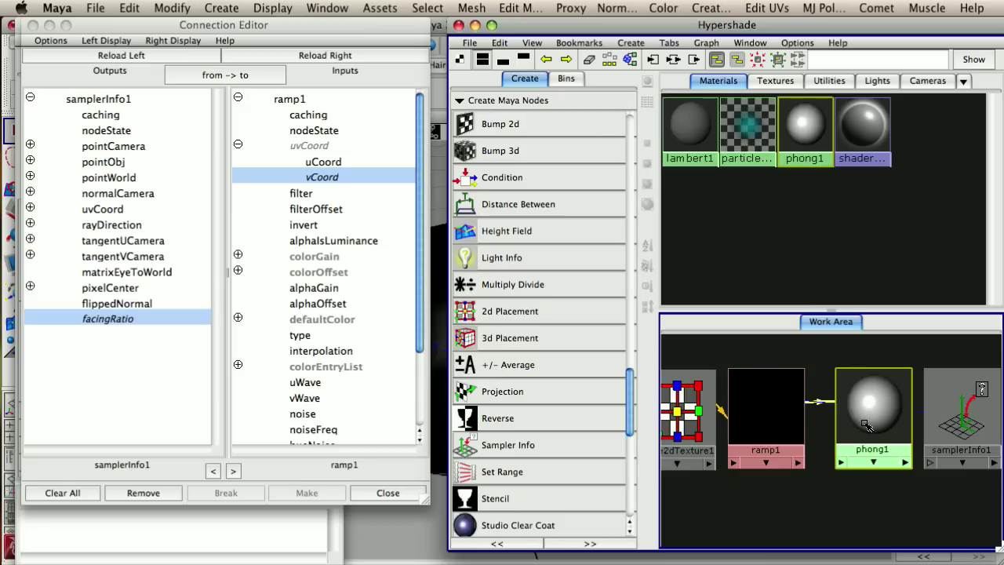
- Set the ramp's interpolation to None and move both color entries near the middle, with the white one at position 0.445
double_click(765, 415)
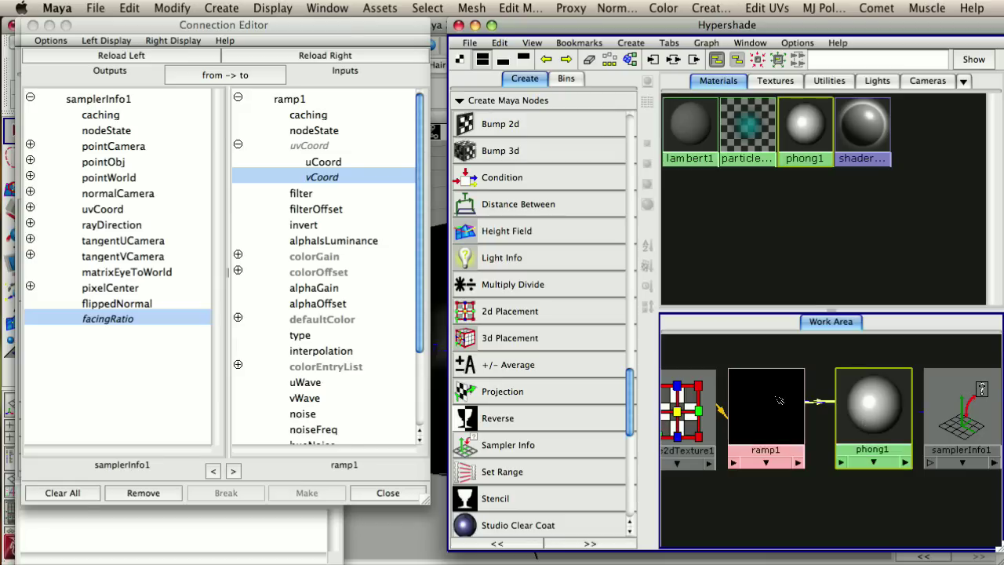
click(179, 245)
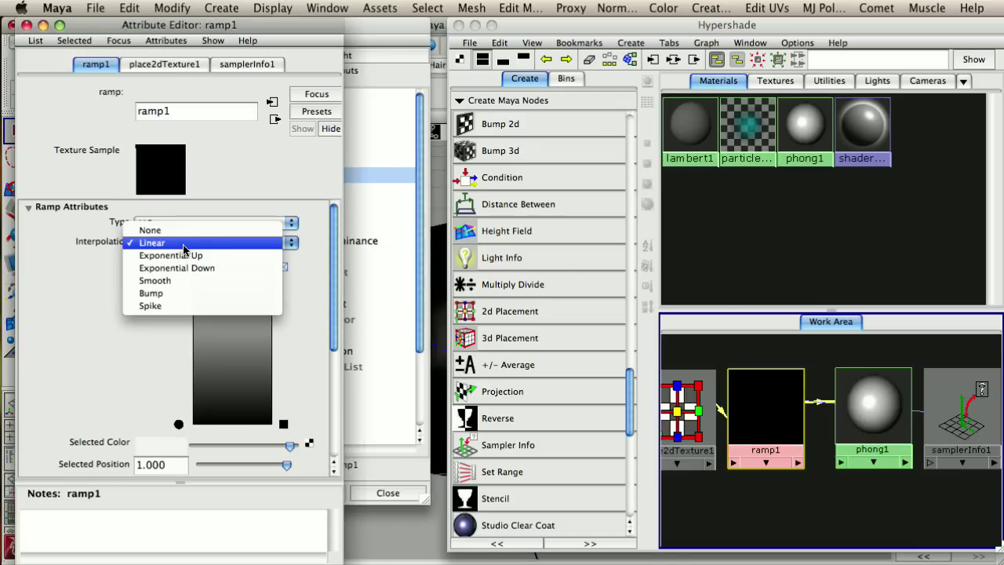
click(204, 229)
drag(178, 425, 179, 359)
drag(179, 267, 178, 355)
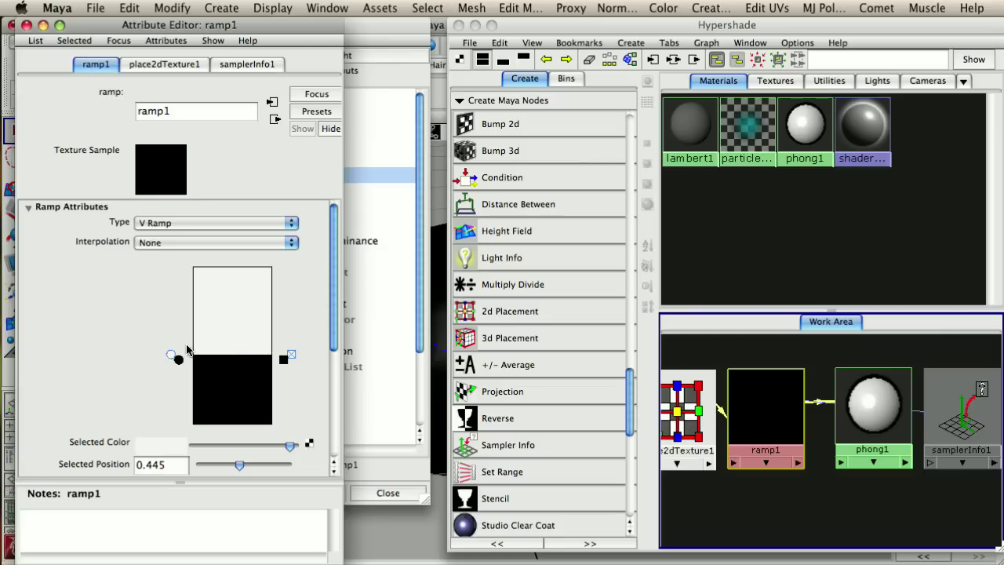
- Return the ramp's black entry to position 0 and the white one to the opposite end, with Linear interpolation
drag(175, 347, 179, 423)
click(177, 245)
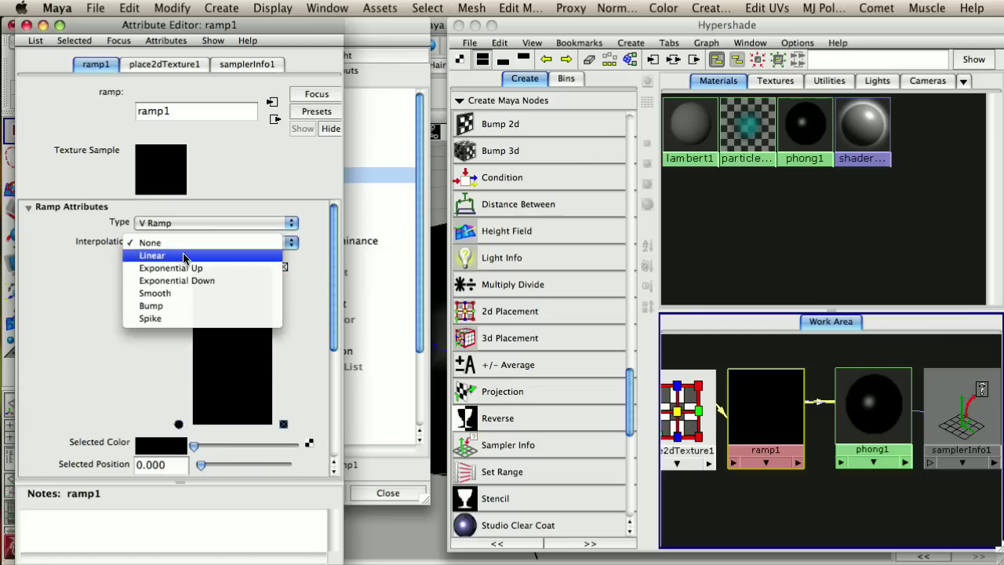
click(182, 255)
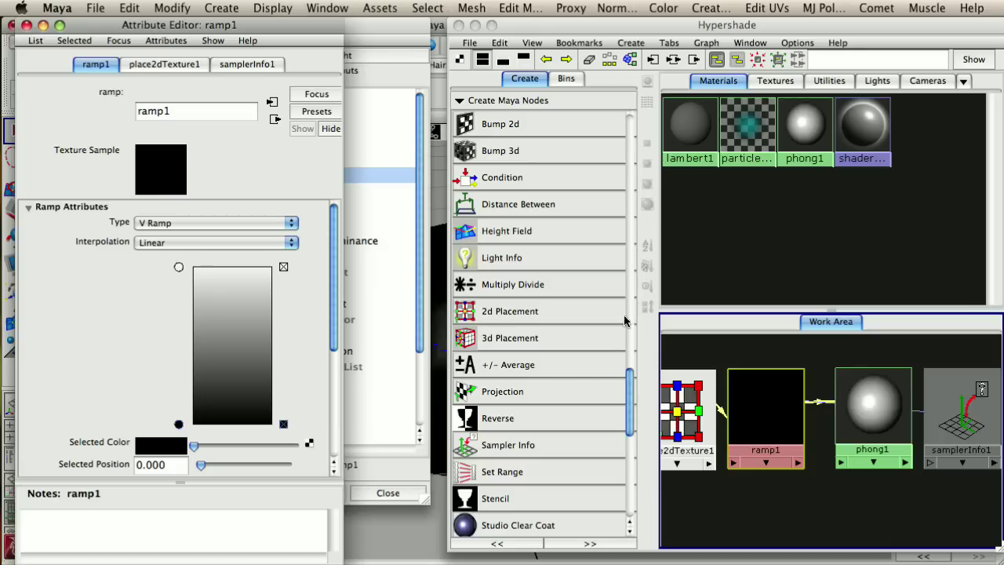
- Reverse the ramp's gradient so black sits at the top and near white at the bottom
mouse_move(747, 26)
mouse_down()
mouse_move(715, 25)
mouse_move(732, 26)
mouse_up()
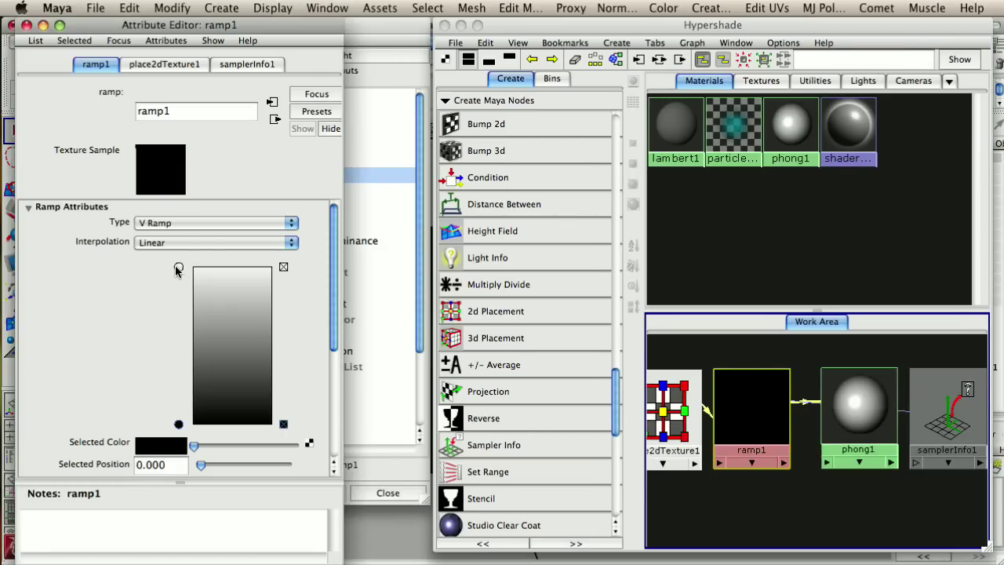
mouse_move(178, 268)
mouse_down()
mouse_move(176, 425)
mouse_move(179, 268)
mouse_up()
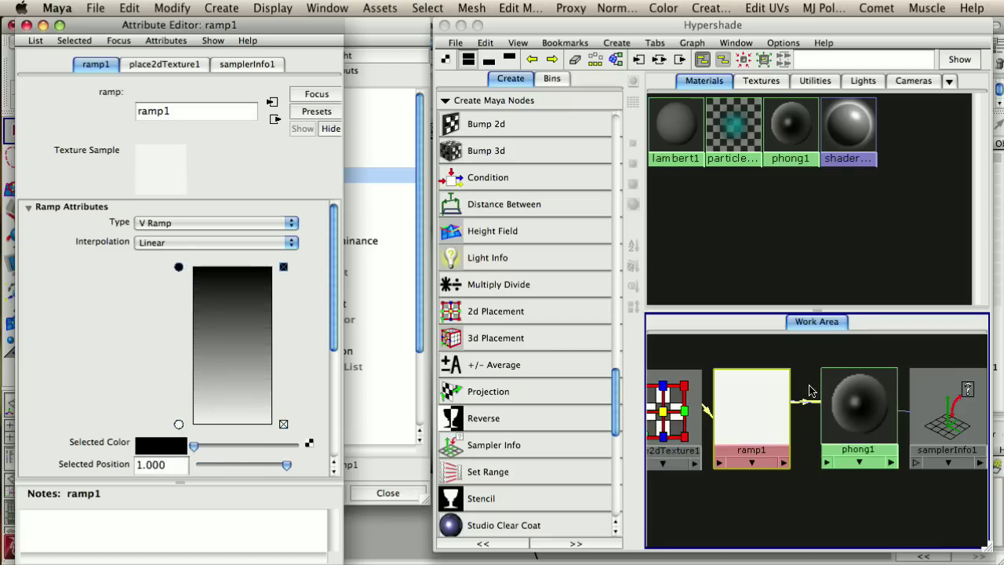
- Break the ramp connection on the Phong's color, then make the color black and set Diffuse to 0
click(865, 412)
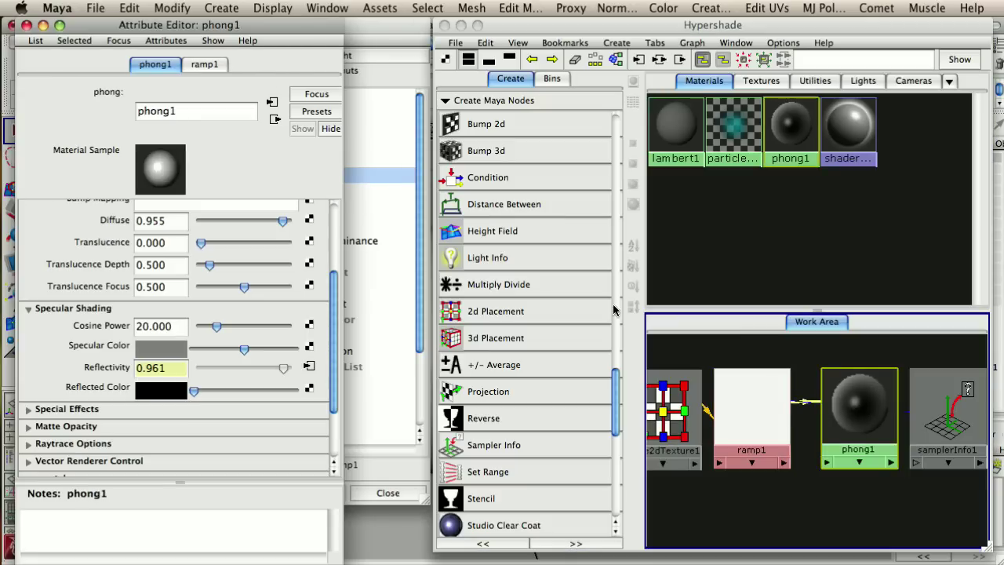
scroll(141, 258, up, 5)
right_click(117, 246)
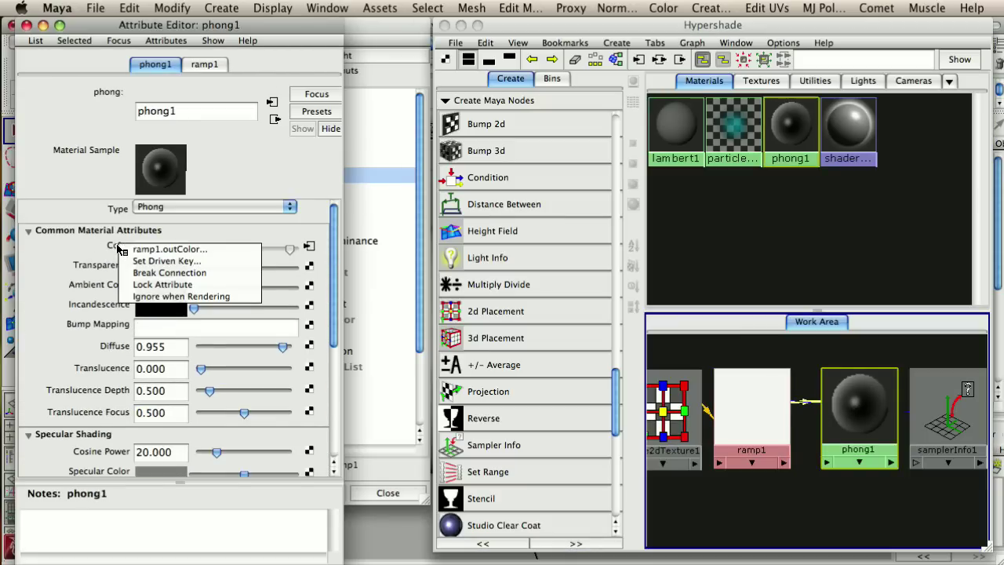
click(169, 272)
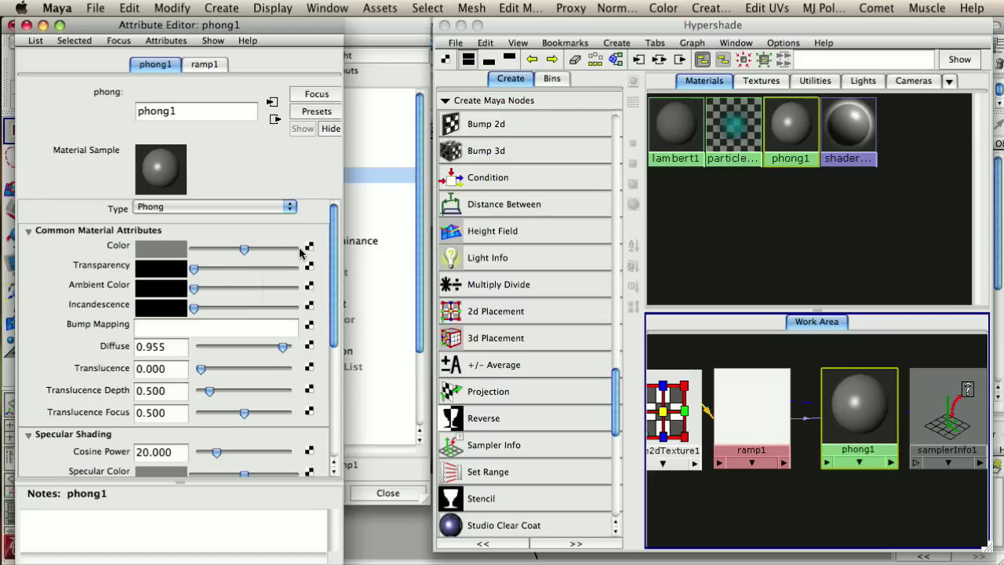
drag(212, 253, 94, 250)
drag(244, 348, 138, 348)
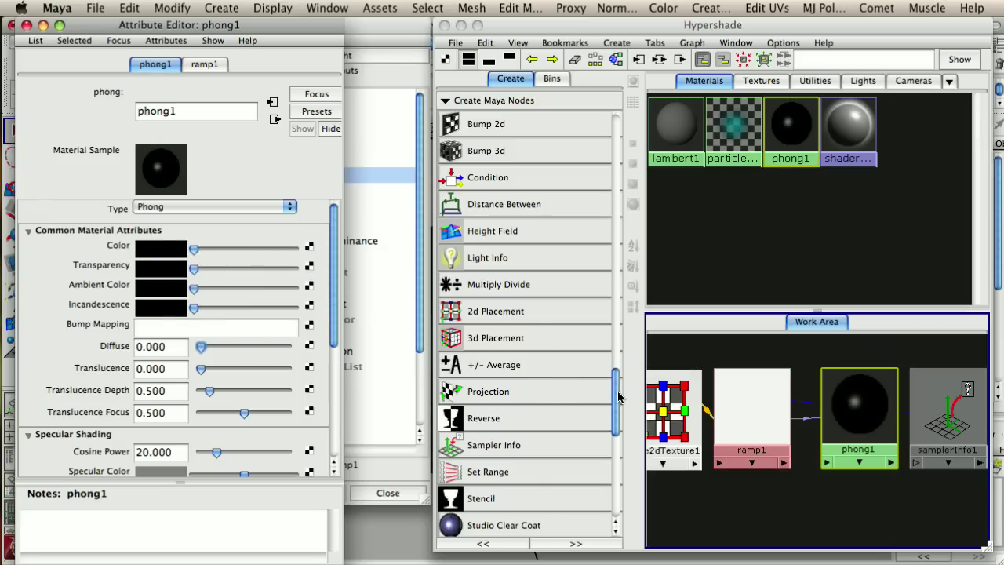
- Brighten the Phong's specular color, trying an HSV value of 4 and leaving it white at a value of 1
scroll(160, 345, down, 3)
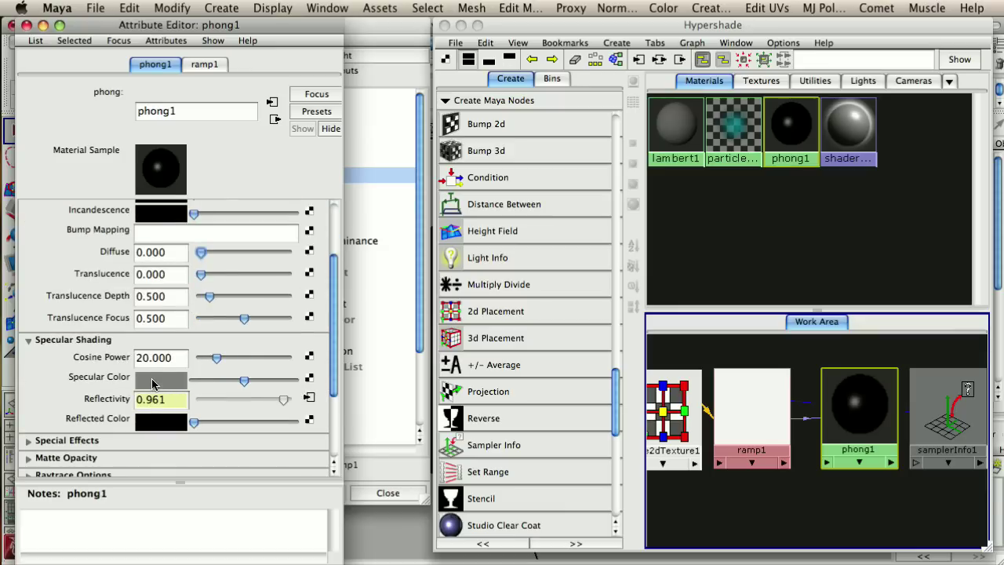
drag(252, 381, 290, 380)
click(174, 381)
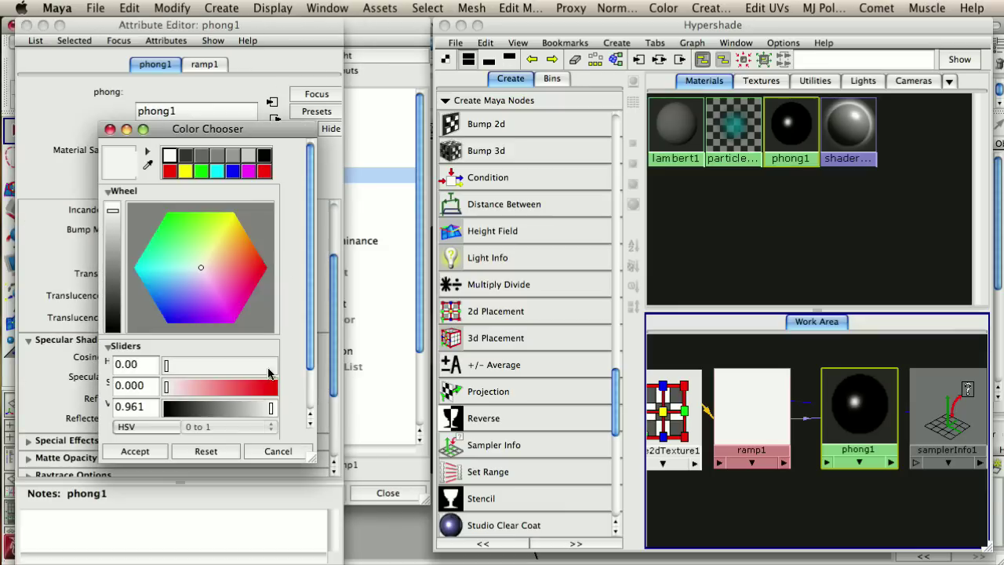
double_click(146, 406)
text(4)
key(Return)
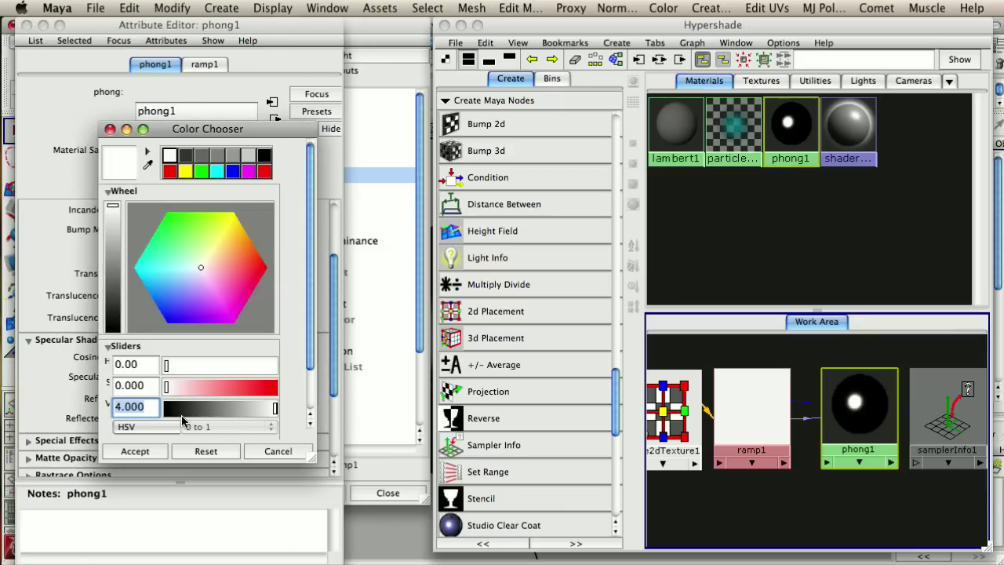
click(138, 451)
click(158, 380)
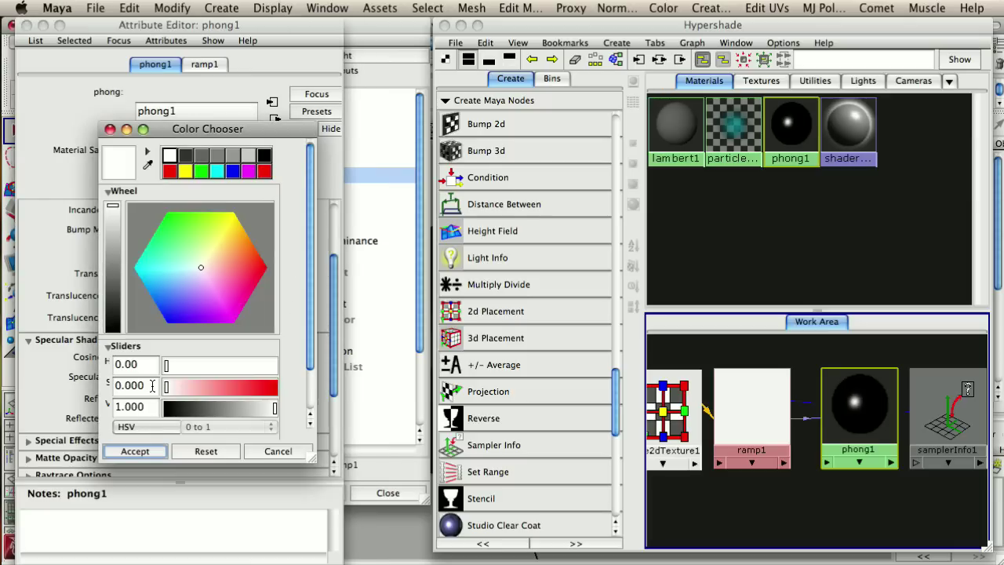
click(279, 450)
double_click(156, 399)
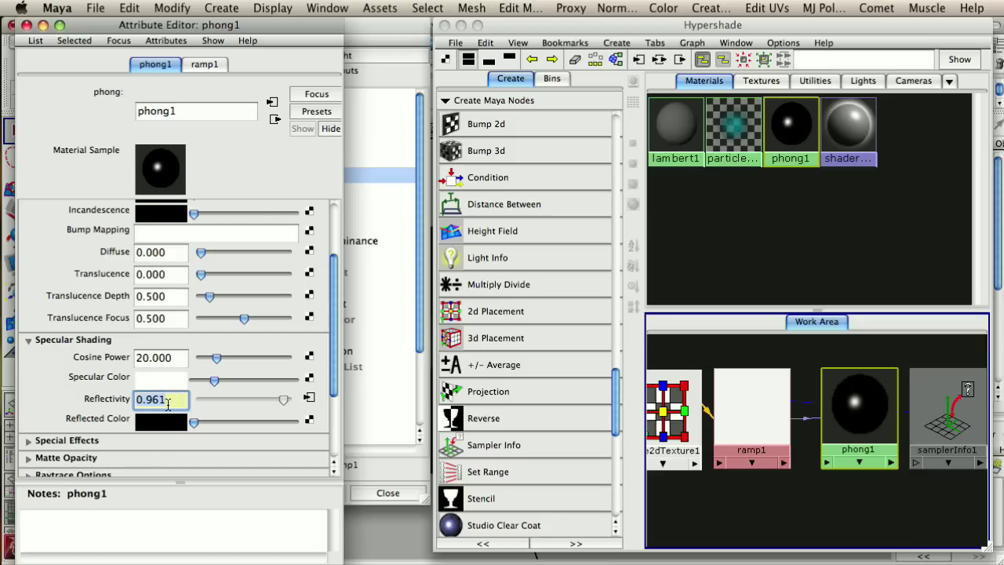
mouse_move(338, 356)
mouse_down()
mouse_move(335, 385)
mouse_move(335, 370)
mouse_up()
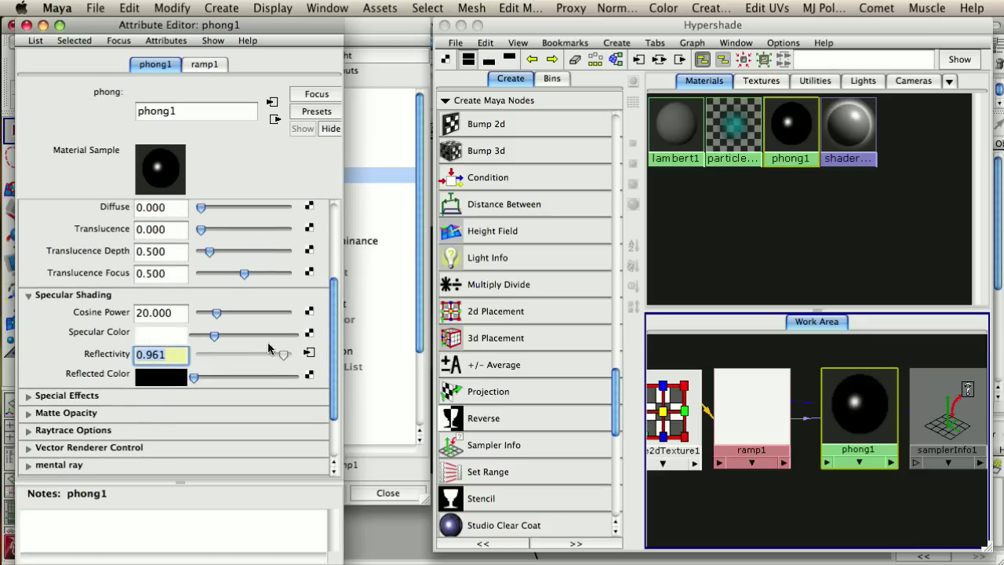
drag(332, 342, 338, 300)
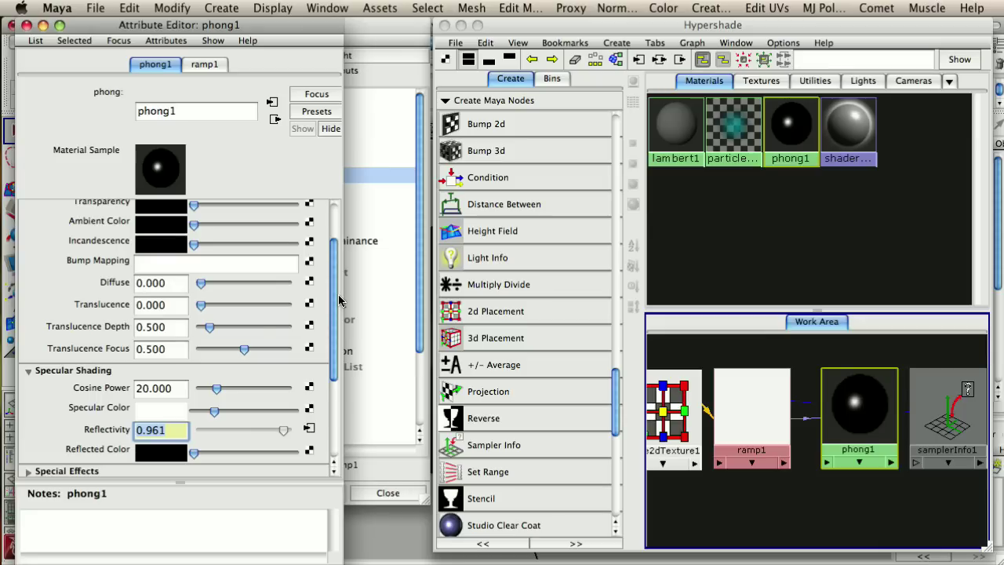